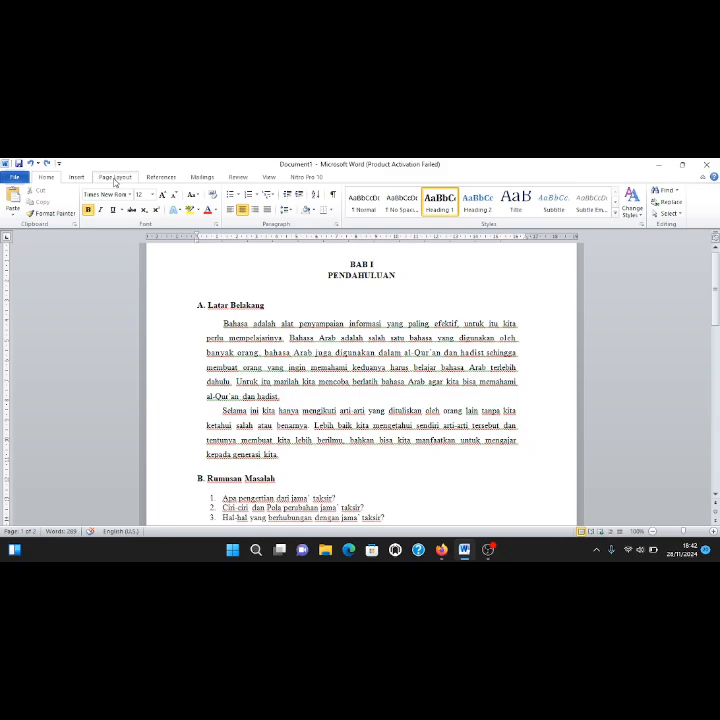
# - Set the document's top and left page margins to 4 cm in Page Setup
pyautogui.click(115, 178)
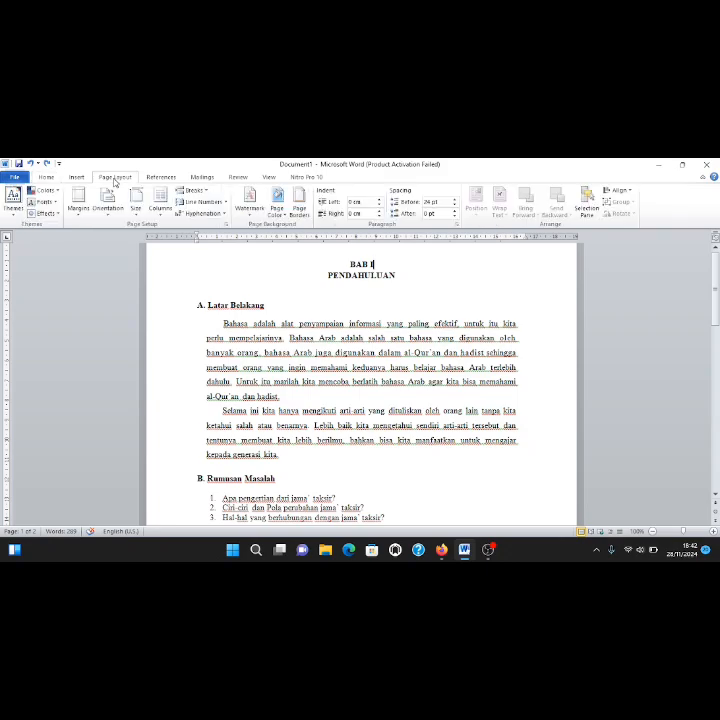
pyautogui.click(227, 228)
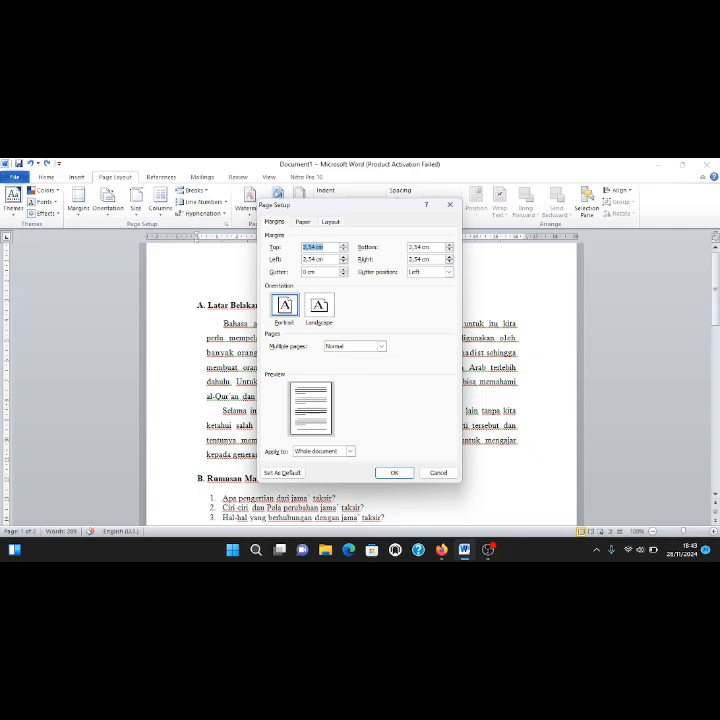
pyautogui.click(317, 247)
pyautogui.press('BackSpace')
pyautogui.press('BackSpace')
pyautogui.press('BackSpace')
pyautogui.press('BackSpace')
pyautogui.press('BackSpace')
pyautogui.write('1')
pyautogui.write('4')
pyautogui.press('Tab')
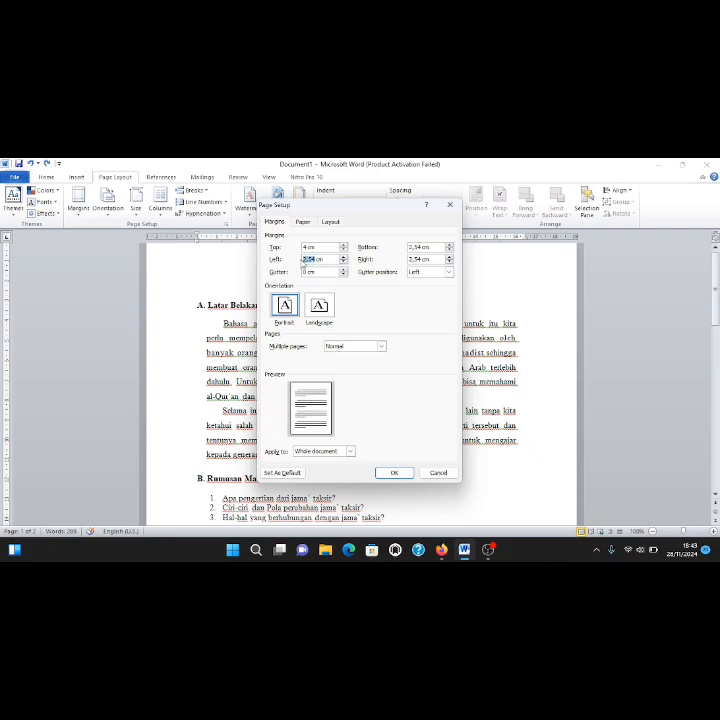
pyautogui.write('1cm')
pyautogui.write('4')
# - Set the bottom and right page margins to 3 cm and choose portrait orientation
pyautogui.moveTo(421, 247); pyautogui.dragTo(409, 248)
pyautogui.press('BackSpace')
pyautogui.write('3')
pyautogui.press('Tab')
pyautogui.write('3')
pyautogui.click(291, 303)
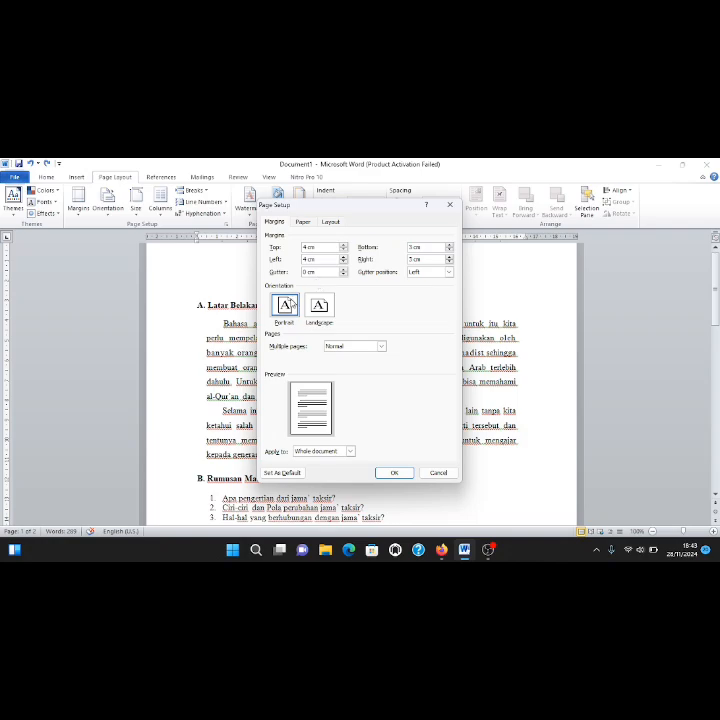
pyautogui.click(291, 303)
# - Choose A4 as the paper size and apply the page setup to the whole document
pyautogui.click(303, 222)
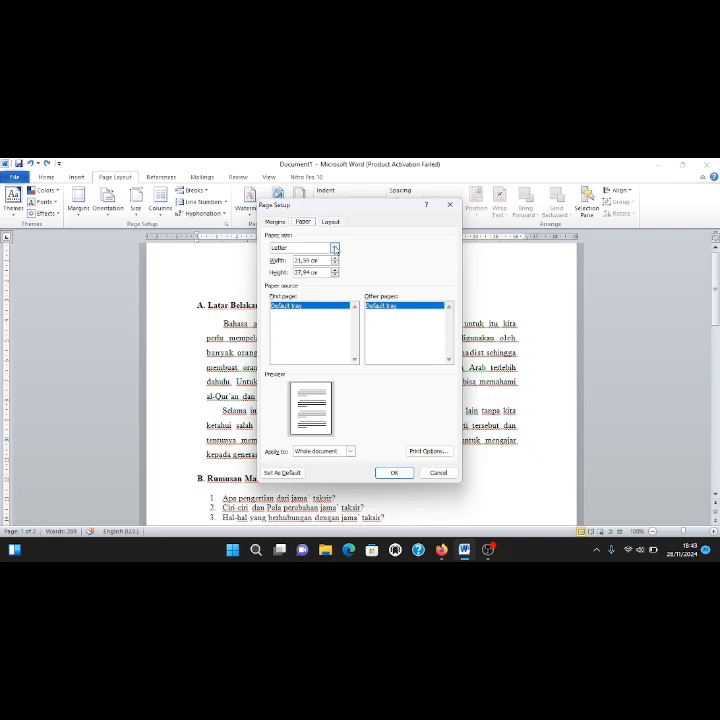
pyautogui.click(335, 248)
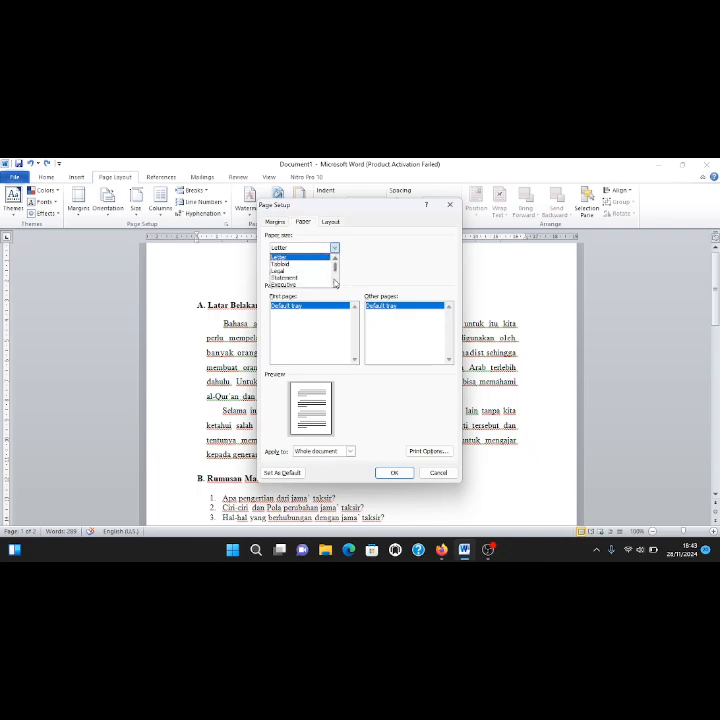
pyautogui.click(335, 286)
pyautogui.click(335, 286)
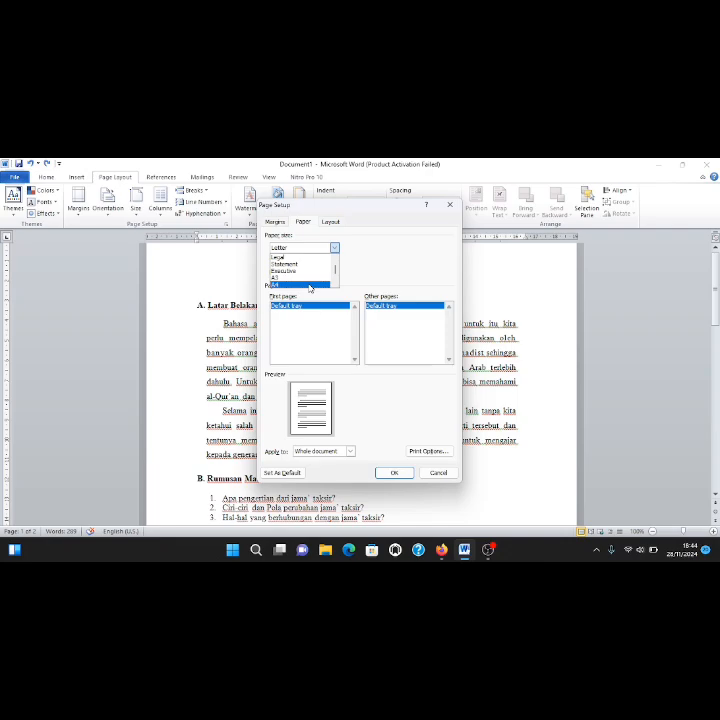
pyautogui.click(310, 286)
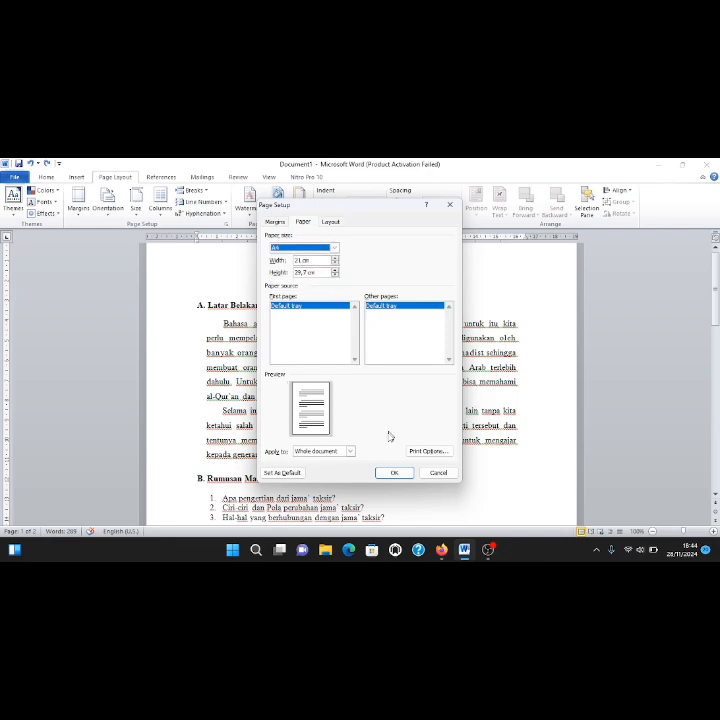
pyautogui.click(393, 474)
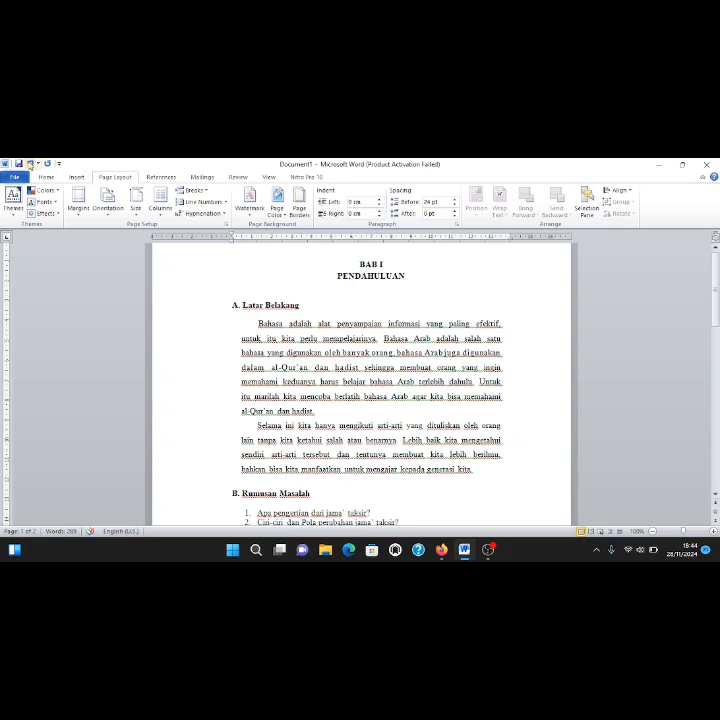
# - Undo the page setup change and redo it to compare both layouts
pyautogui.click(30, 164)
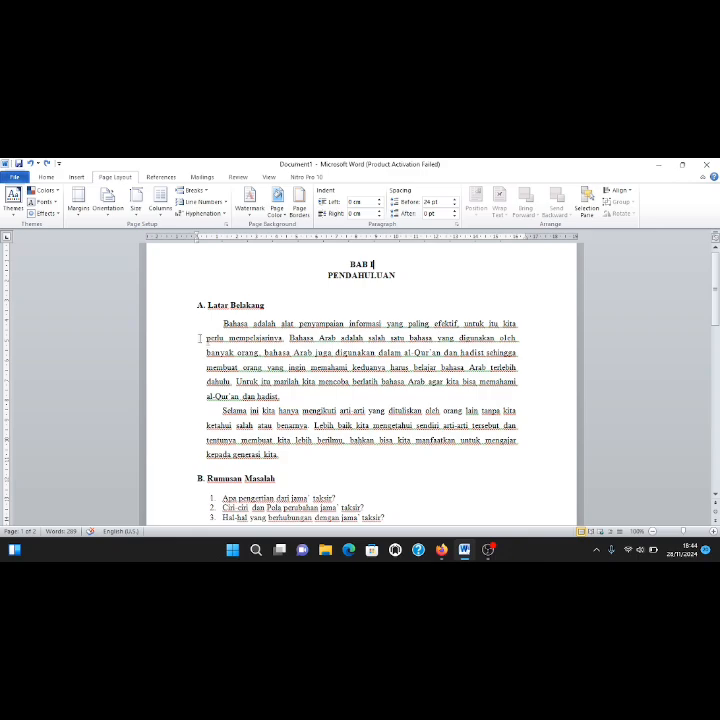
pyautogui.click(46, 165)
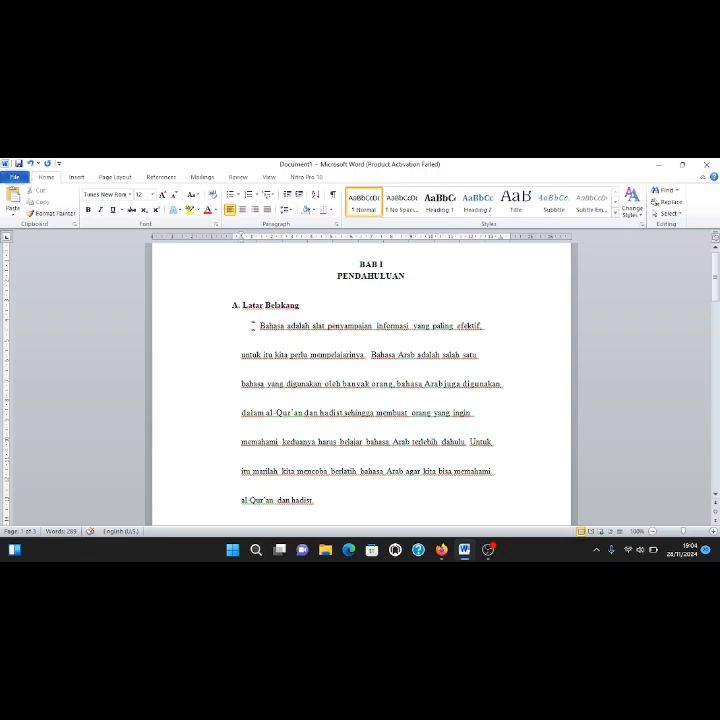
# - Set the alignment of the first paragraph under Latar Belakang to Justified in the paragraph settings
pyautogui.moveTo(253, 326); pyautogui.dragTo(358, 519)
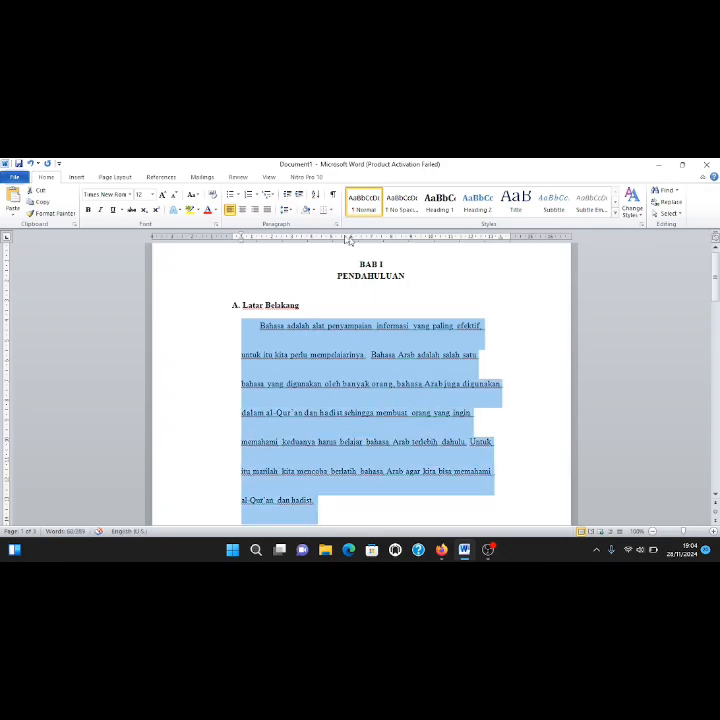
pyautogui.click(116, 177)
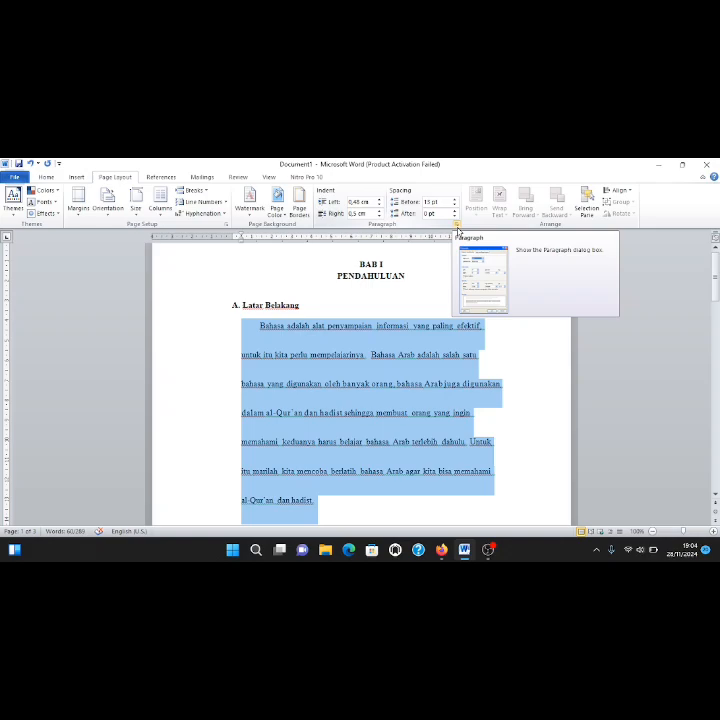
pyautogui.click(458, 228)
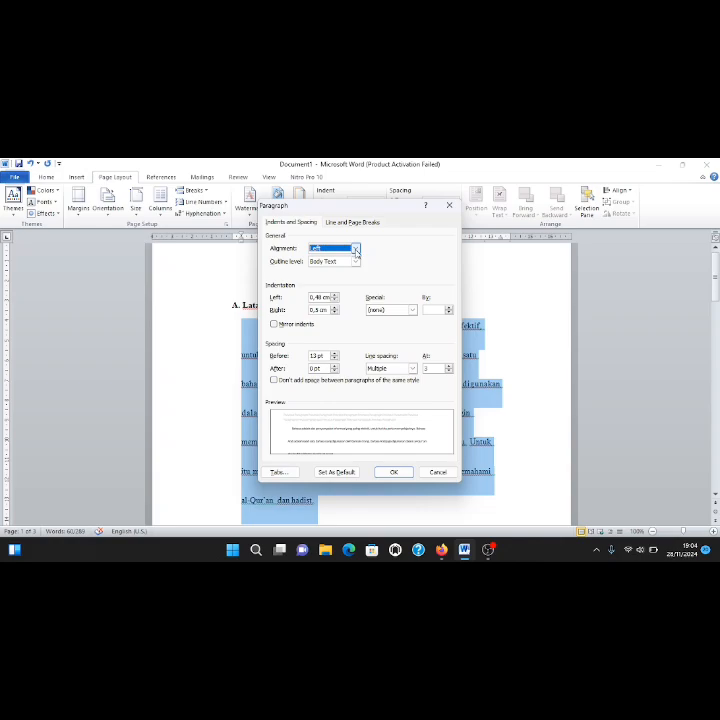
pyautogui.click(355, 249)
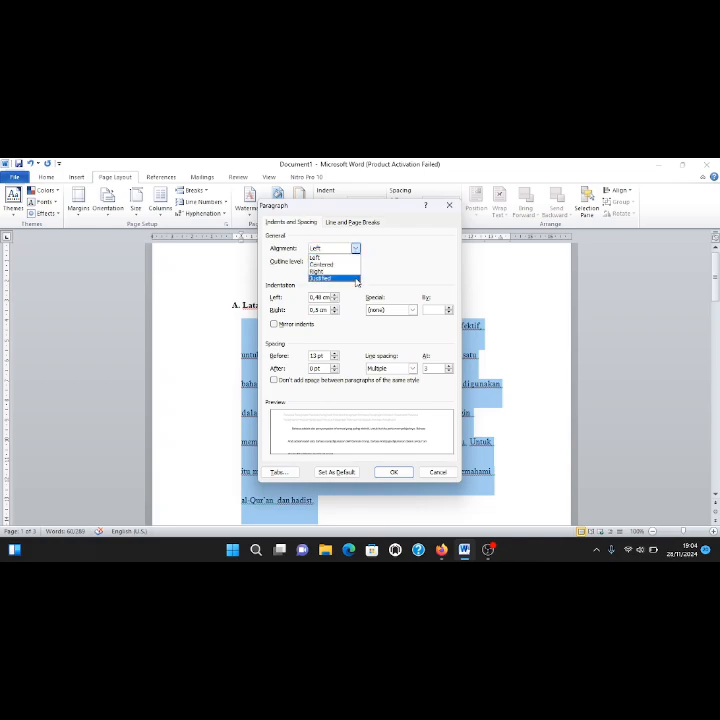
pyautogui.click(355, 279)
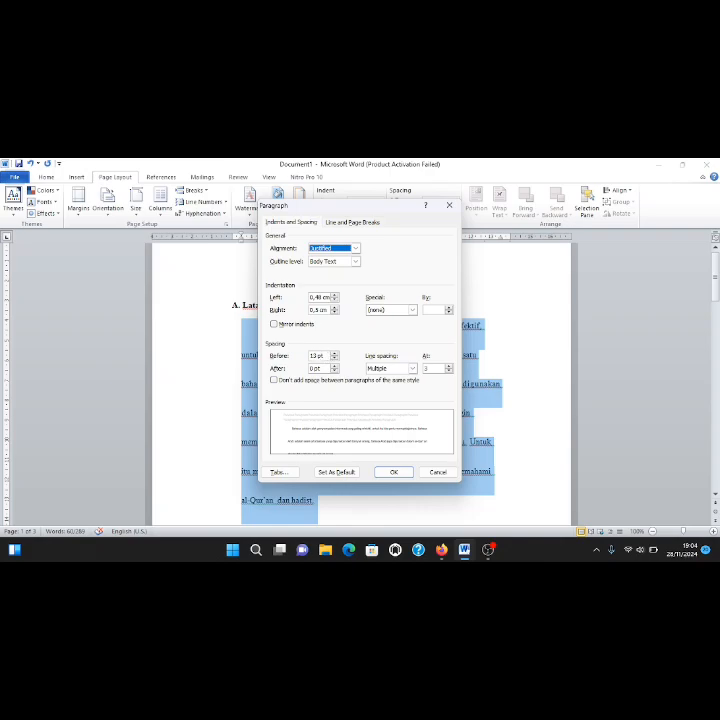
# - Set the paragraph's spacing before to 0 pt and its line spacing to 1.5 lines, and apply the settings
pyautogui.click(317, 356)
pyautogui.press('BackSpace')
pyautogui.press('BackSpace')
pyautogui.write('0')
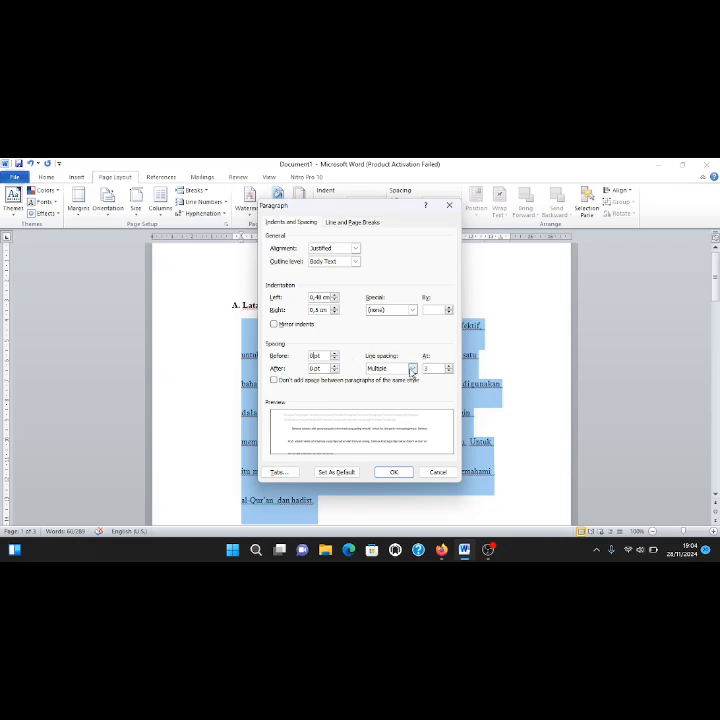
pyautogui.click(412, 369)
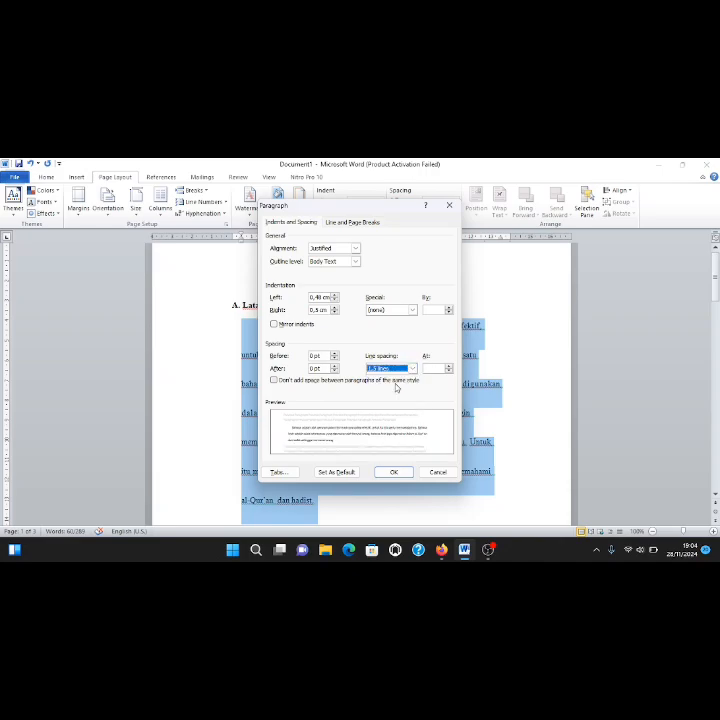
pyautogui.click(400, 472)
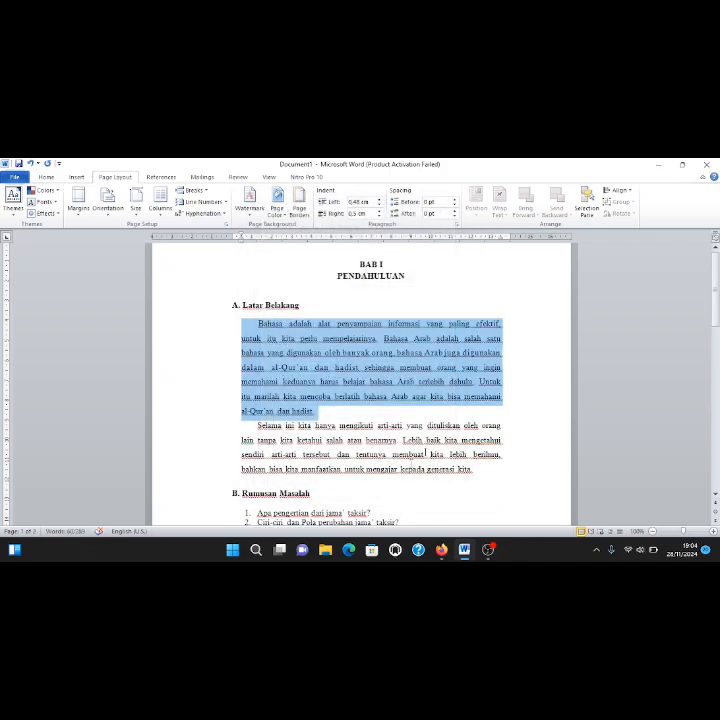
# - Undo the first paragraph's alignment and spacing change and redo it
pyautogui.click(551, 363)
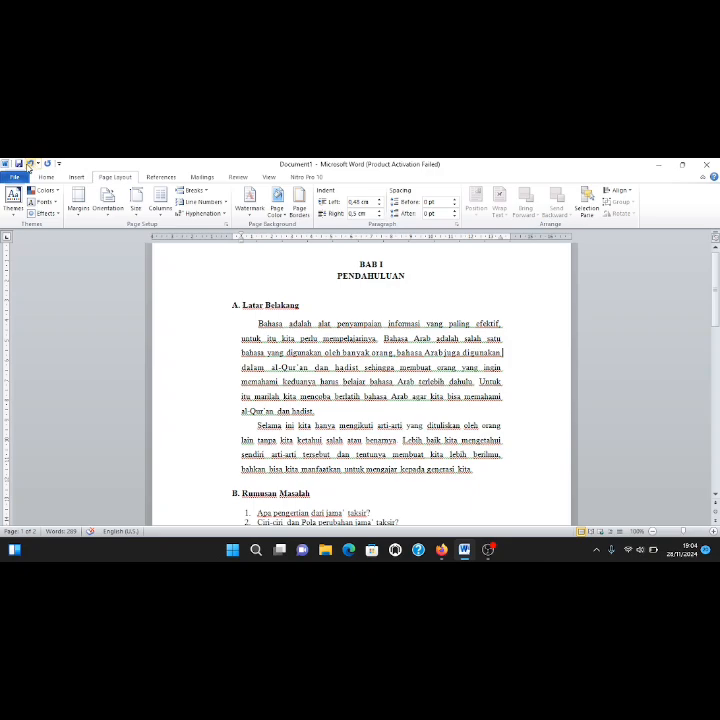
pyautogui.click(31, 164)
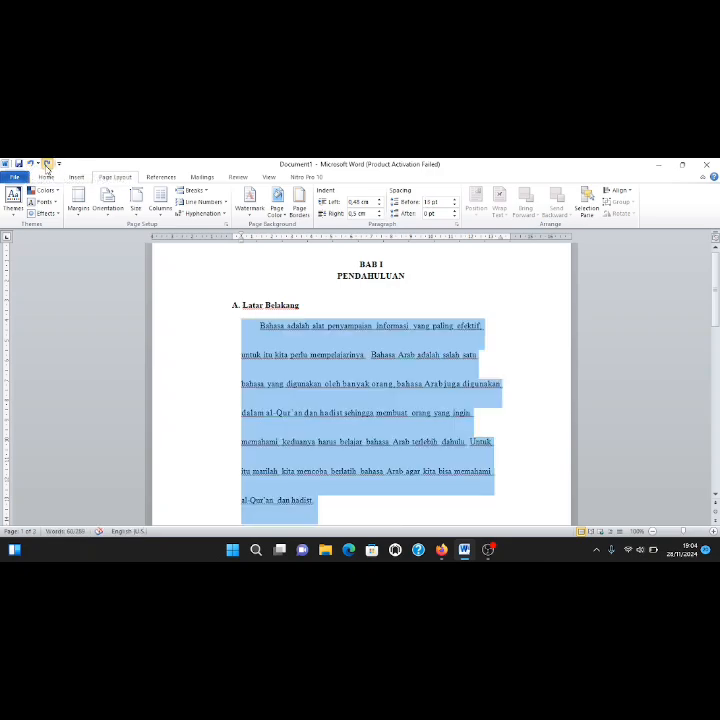
pyautogui.click(47, 165)
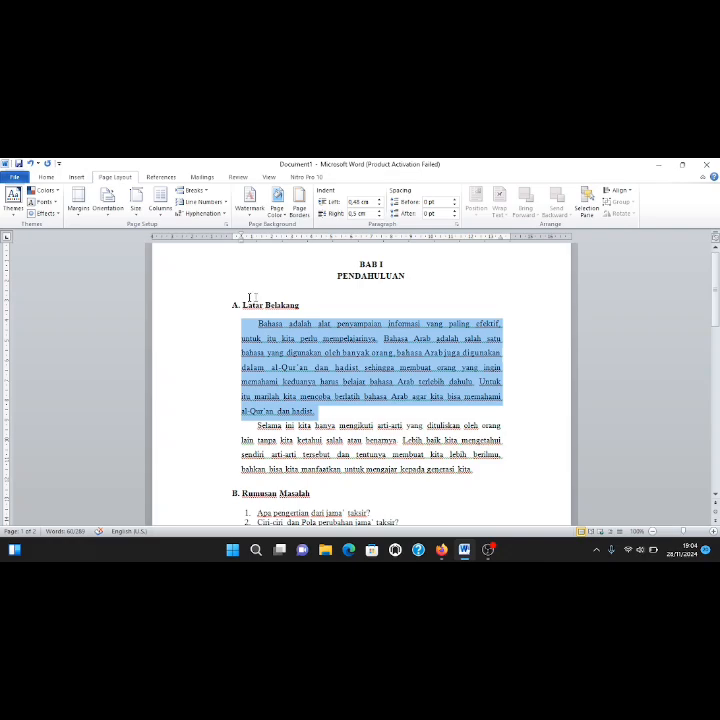
pyautogui.click(659, 168)
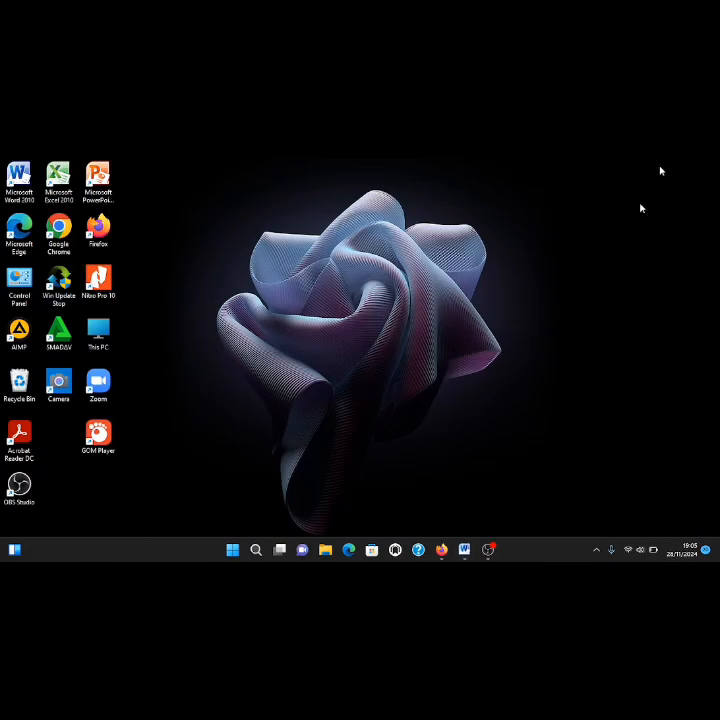
pyautogui.click(488, 549)
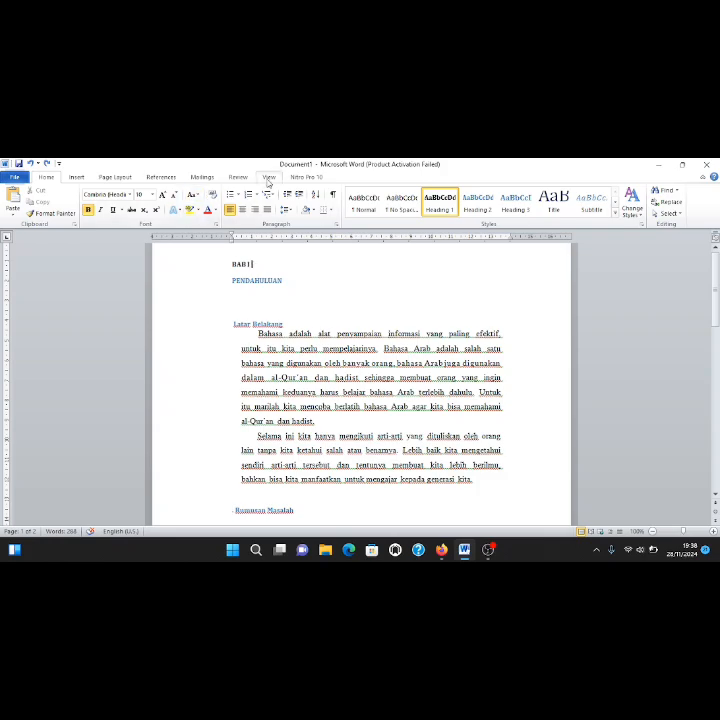
# - Show the Navigation Pane beside the document
pyautogui.click(268, 178)
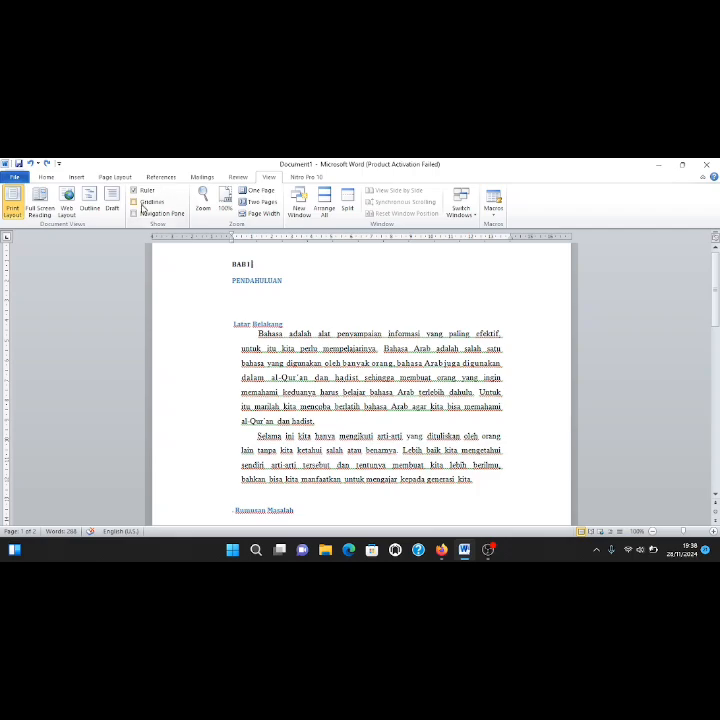
pyautogui.click(134, 214)
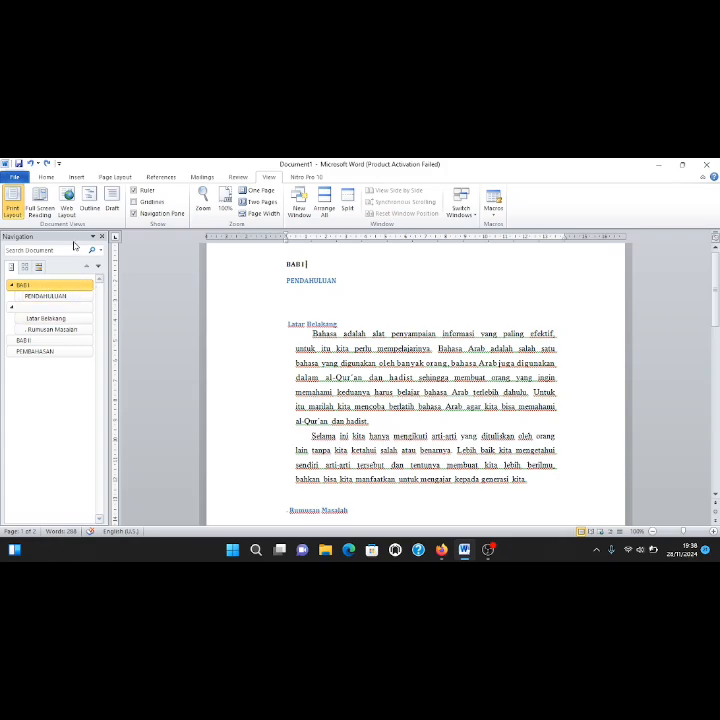
# - Modify the Heading 1 style to use Times New Roman at size 12
pyautogui.click(53, 182)
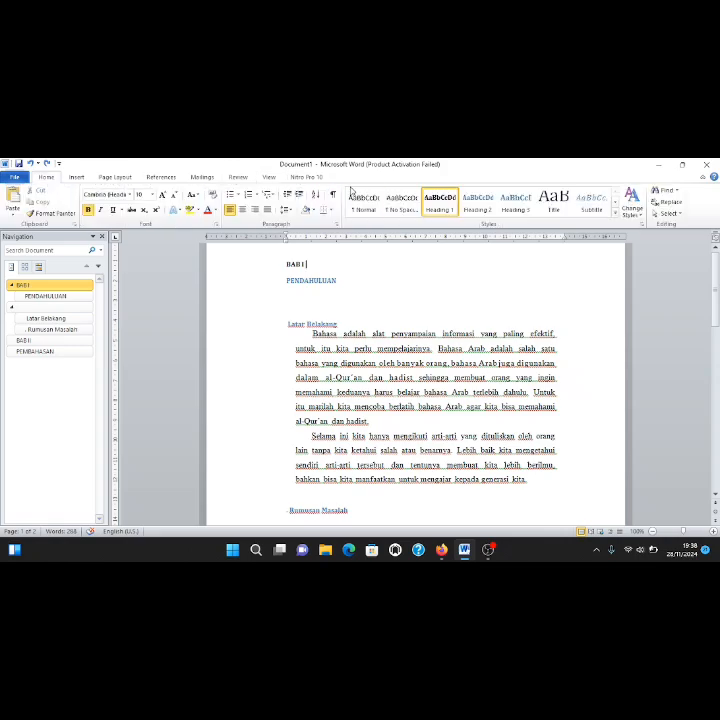
pyautogui.rightClick(441, 205)
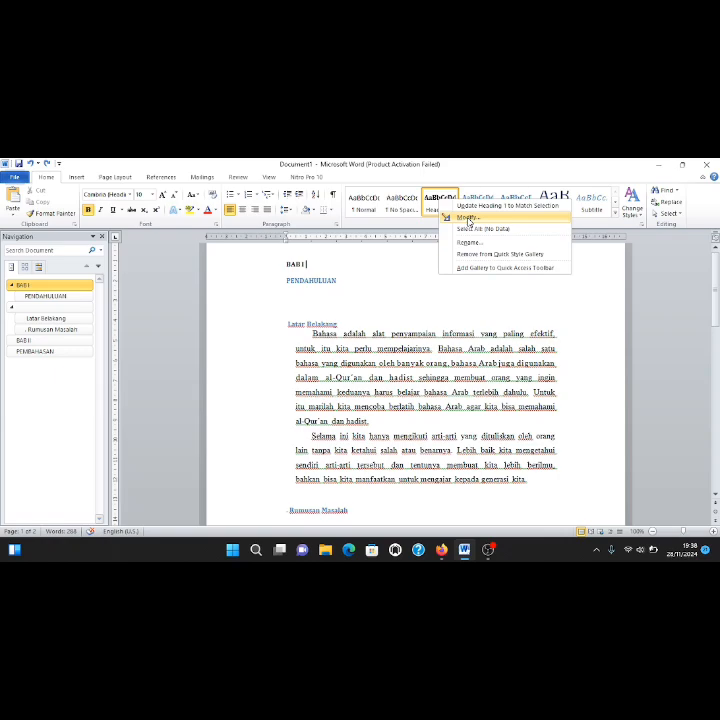
pyautogui.click(468, 219)
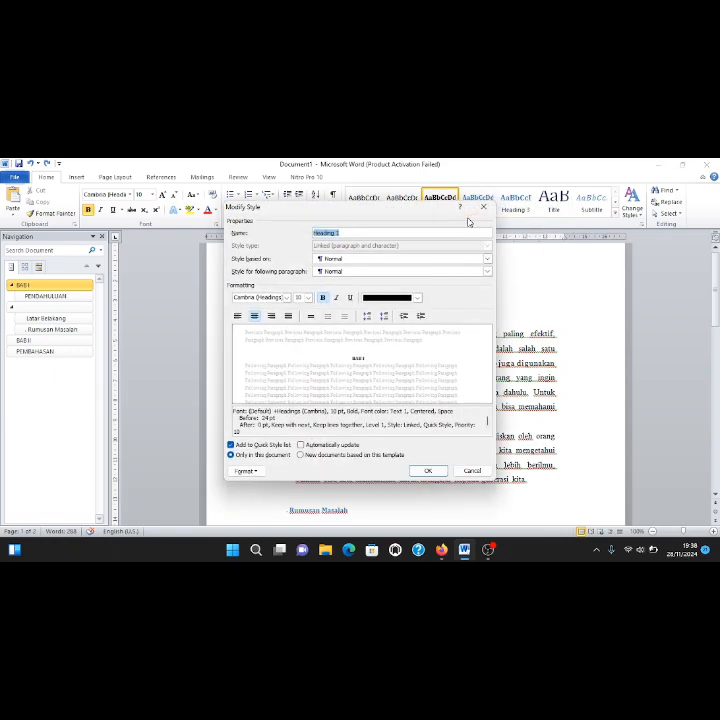
pyautogui.click(287, 298)
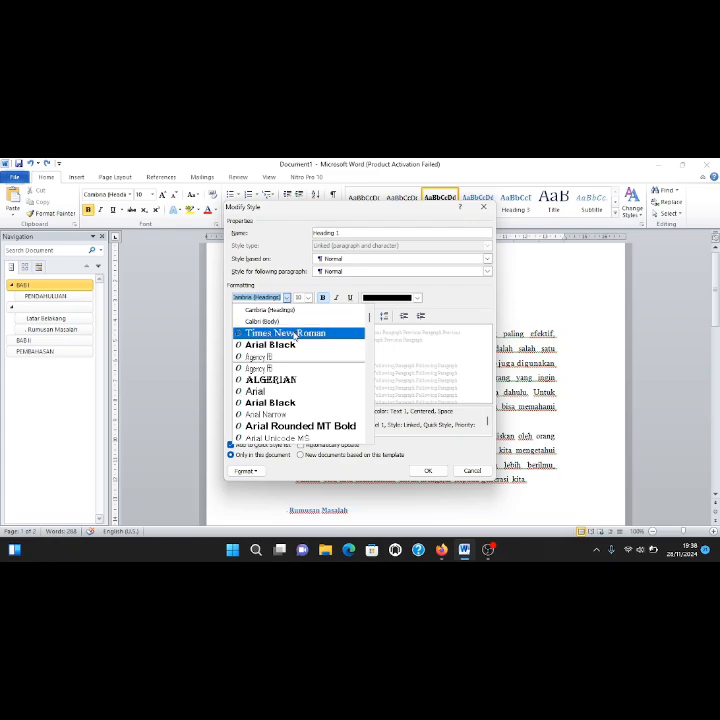
pyautogui.click(294, 335)
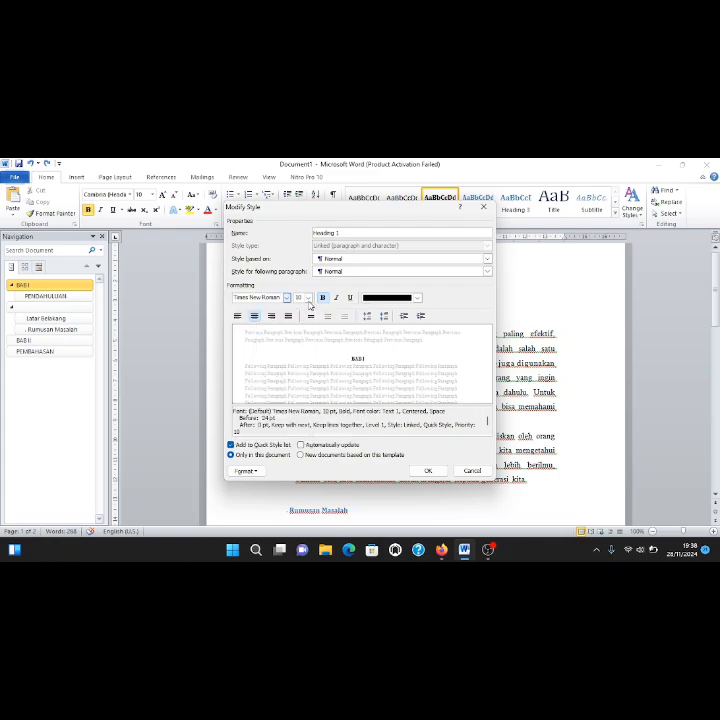
pyautogui.click(308, 298)
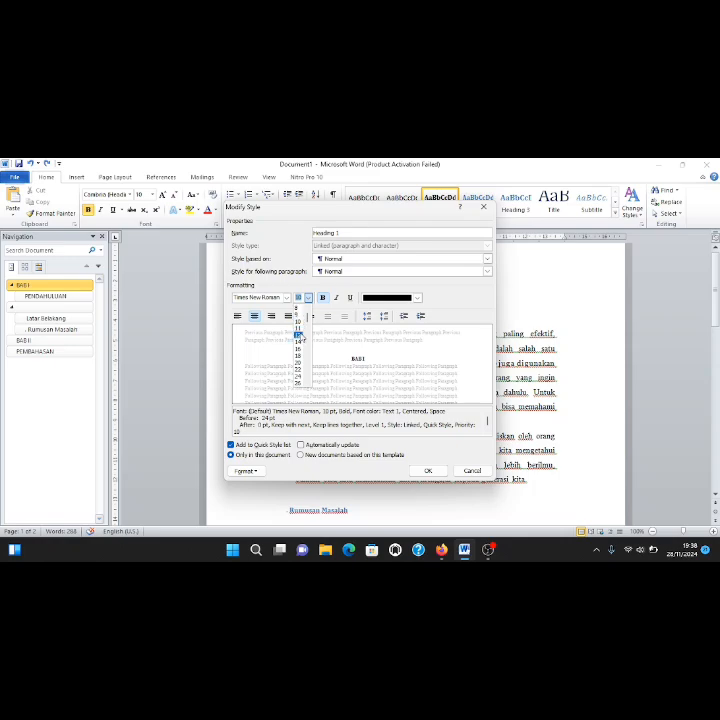
pyautogui.click(299, 335)
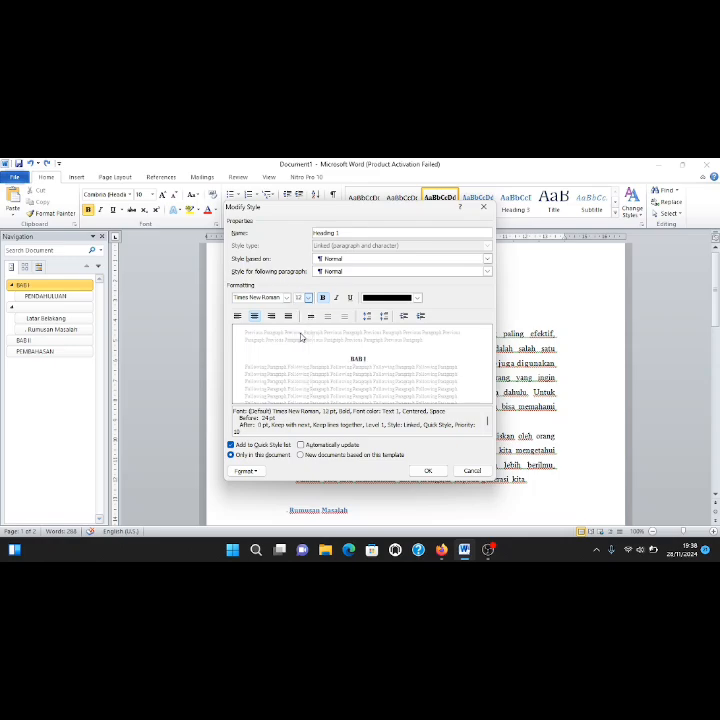
pyautogui.click(425, 472)
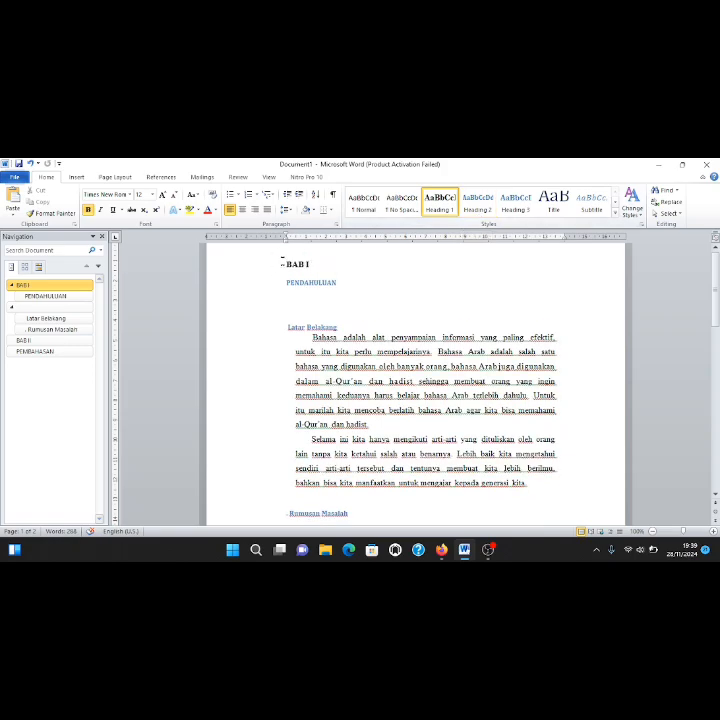
# - Apply the Heading 1 style to the BAB I and PENDAHULUAN titles
pyautogui.moveTo(287, 264); pyautogui.dragTo(339, 283)
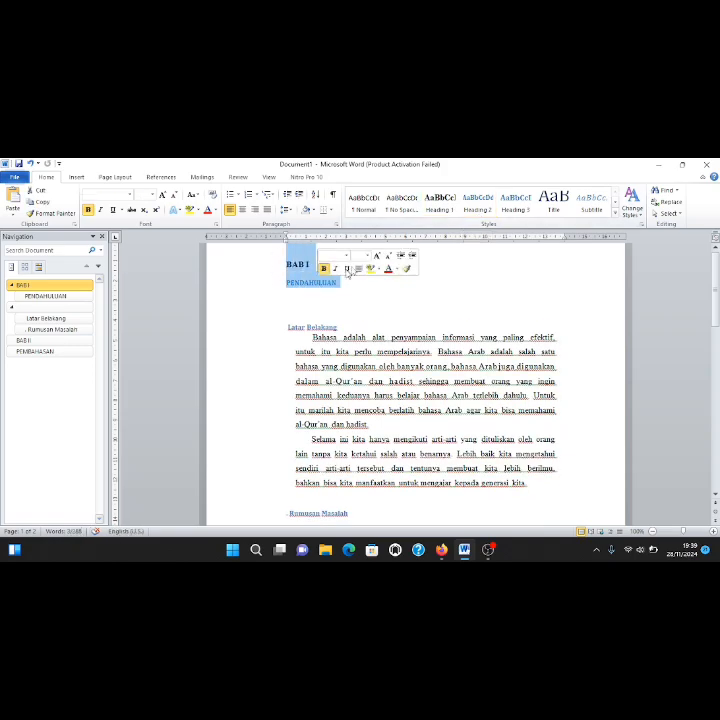
pyautogui.click(440, 207)
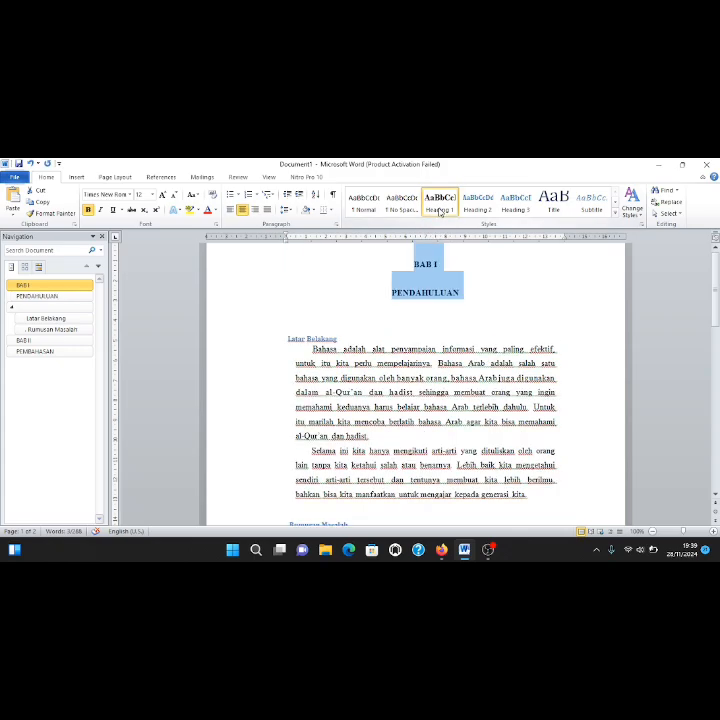
pyautogui.click(498, 290)
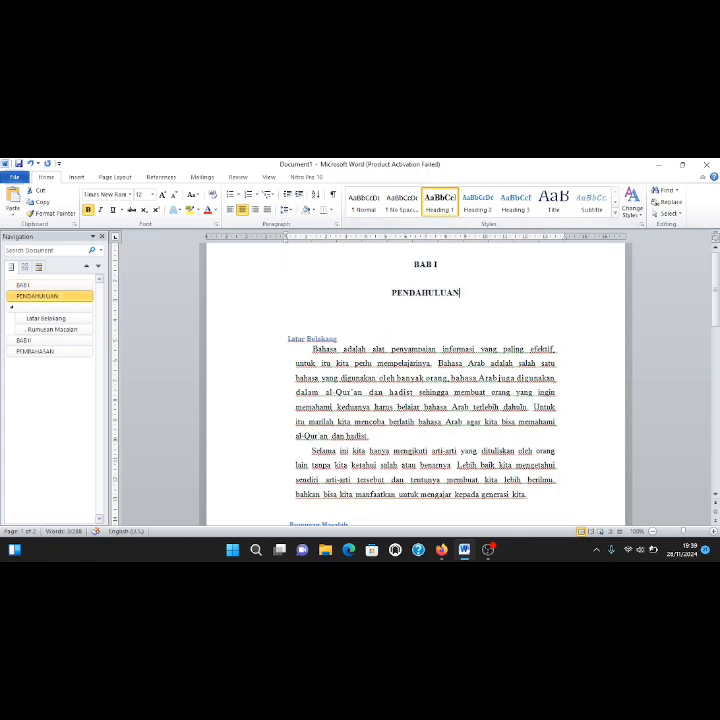
# - Modify the Heading 2 style used by Latar Belakang to Times New Roman, size 12, in black
pyautogui.click(289, 339)
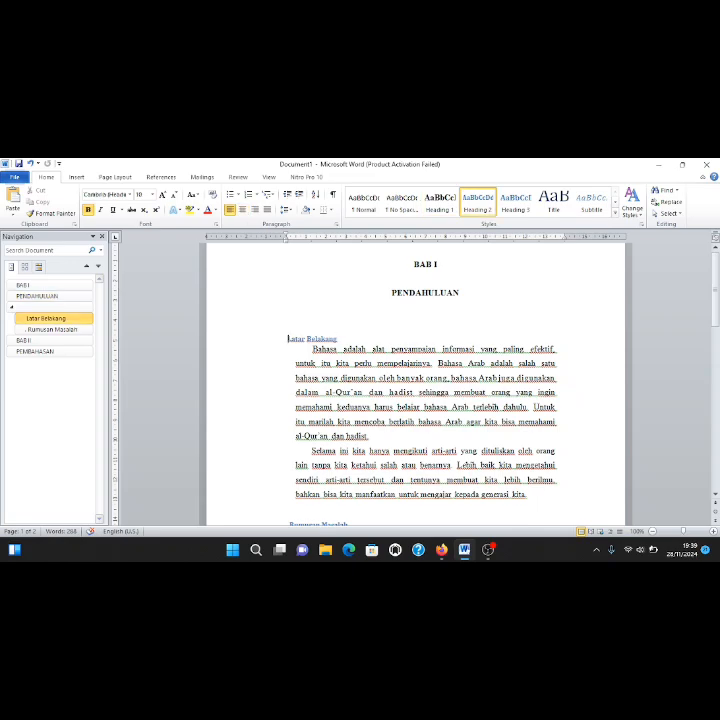
pyautogui.moveTo(288, 339); pyautogui.dragTo(340, 339)
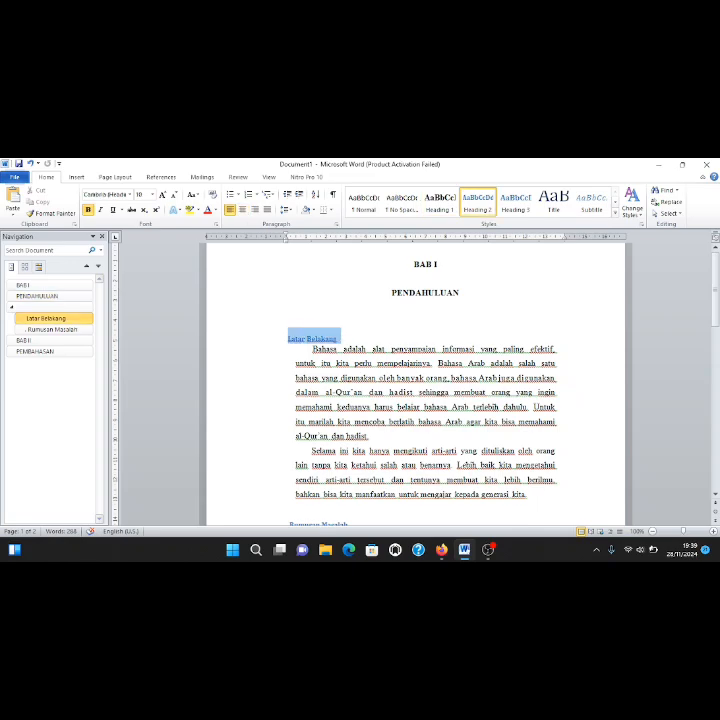
pyautogui.rightClick(476, 198)
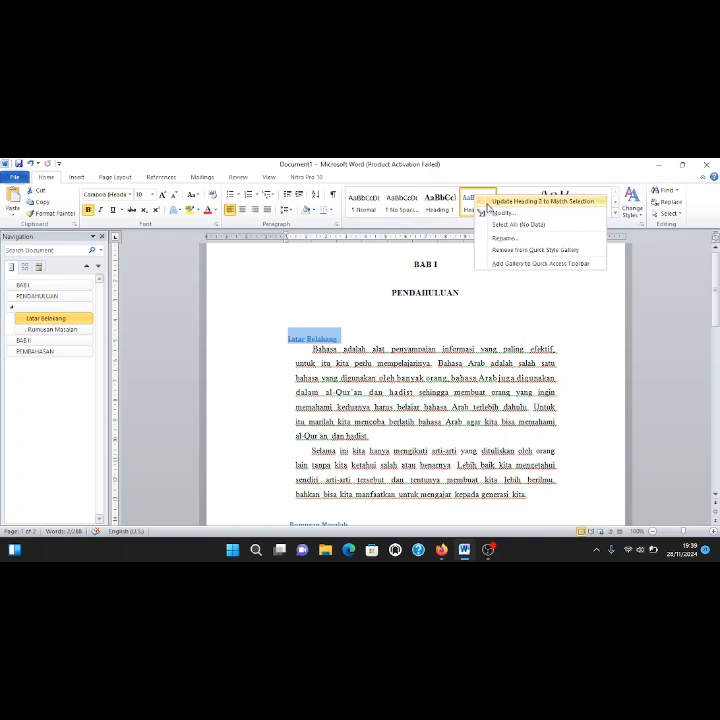
pyautogui.click(496, 215)
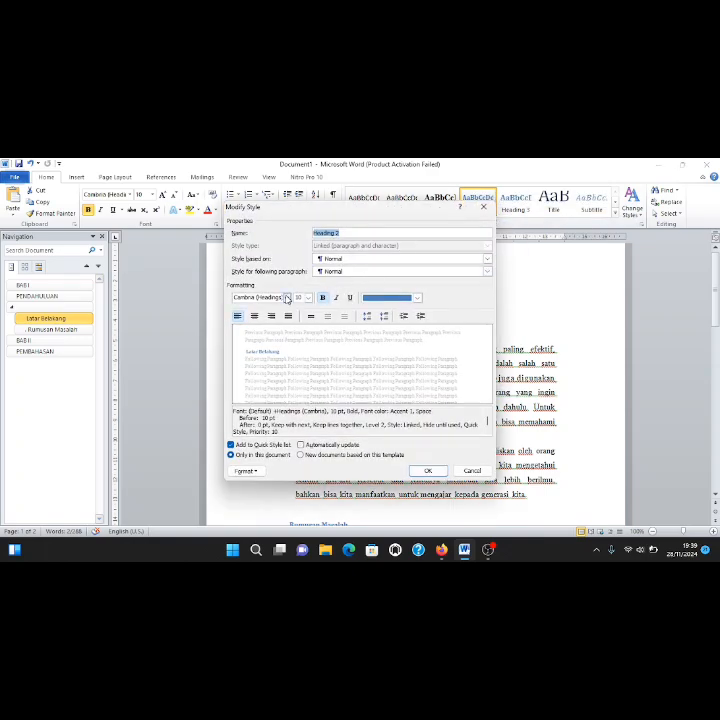
pyautogui.click(287, 298)
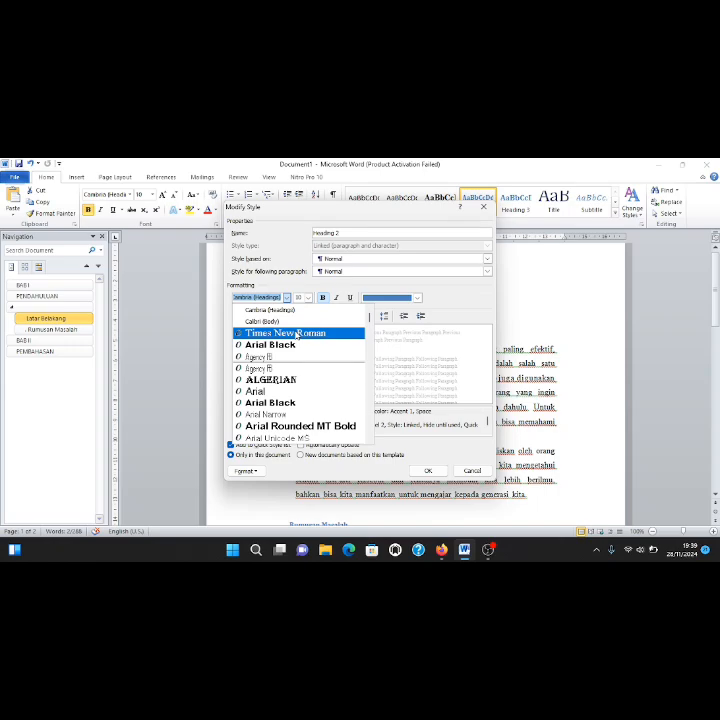
pyautogui.click(296, 334)
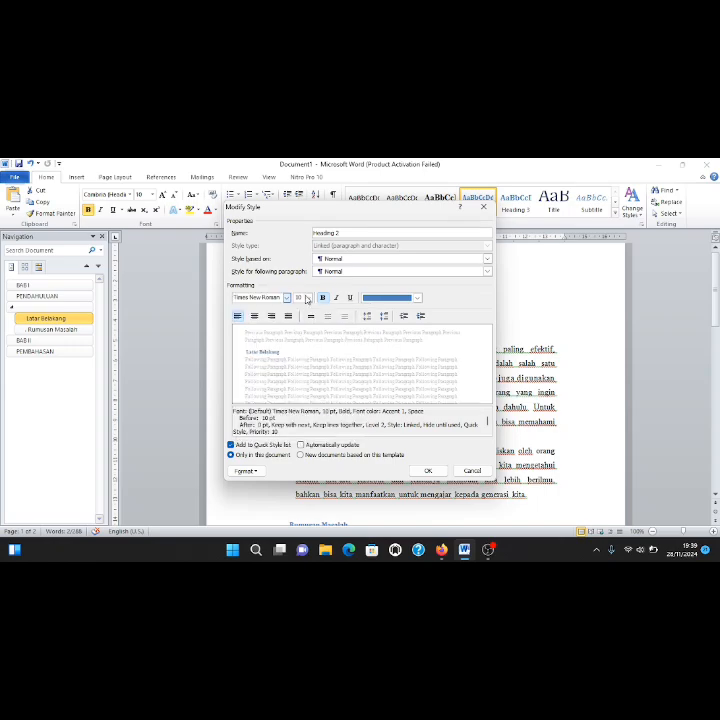
pyautogui.click(308, 298)
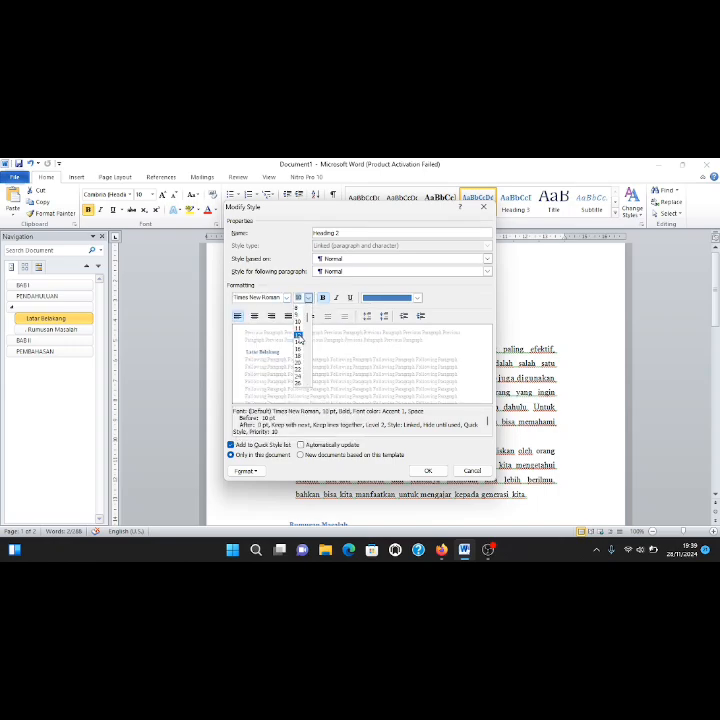
pyautogui.click(298, 335)
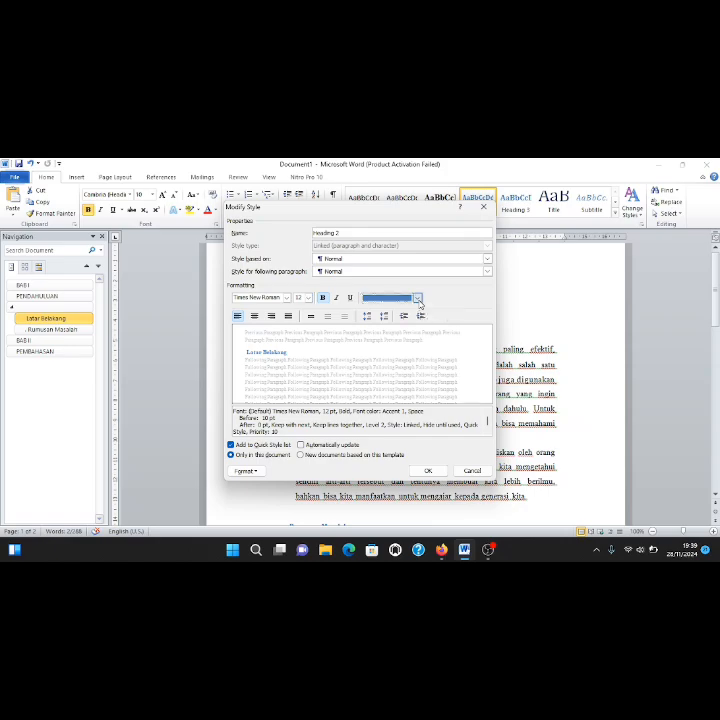
pyautogui.click(418, 299)
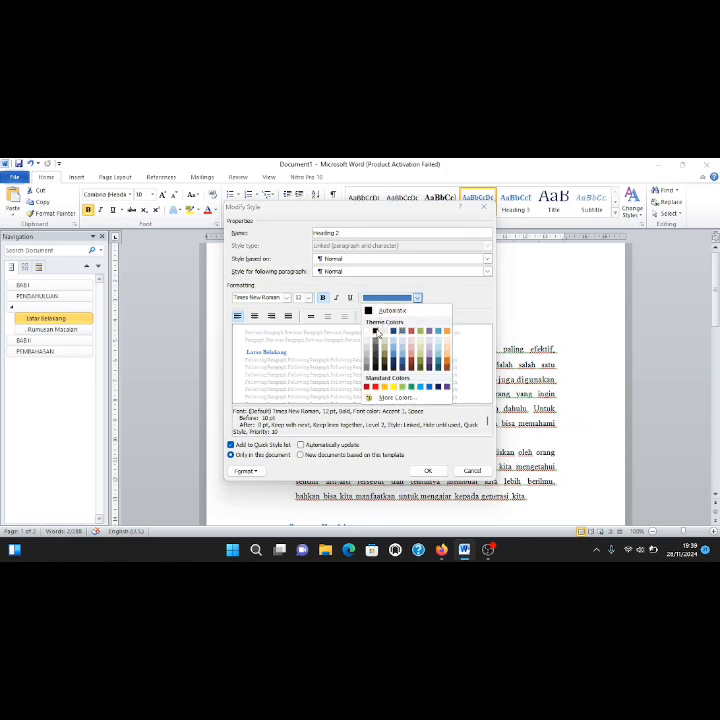
pyautogui.click(377, 333)
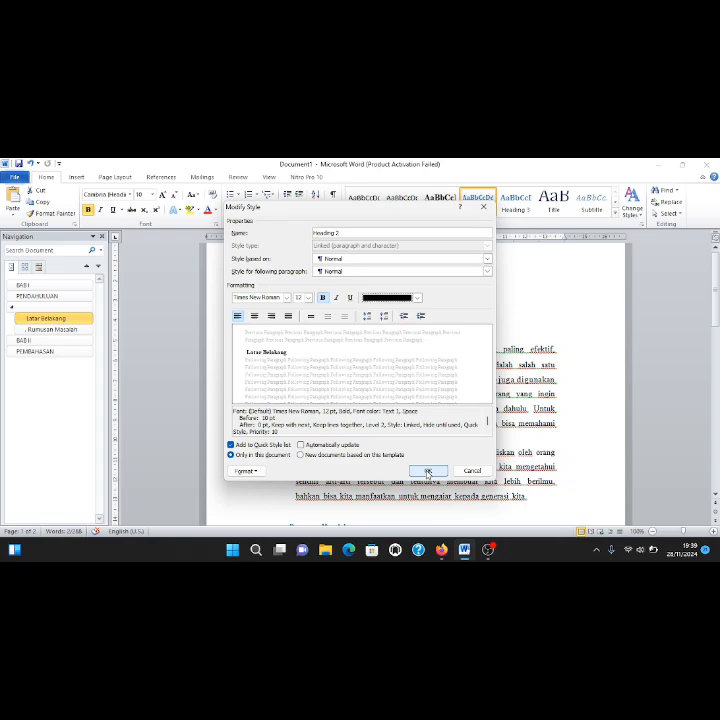
pyautogui.click(427, 472)
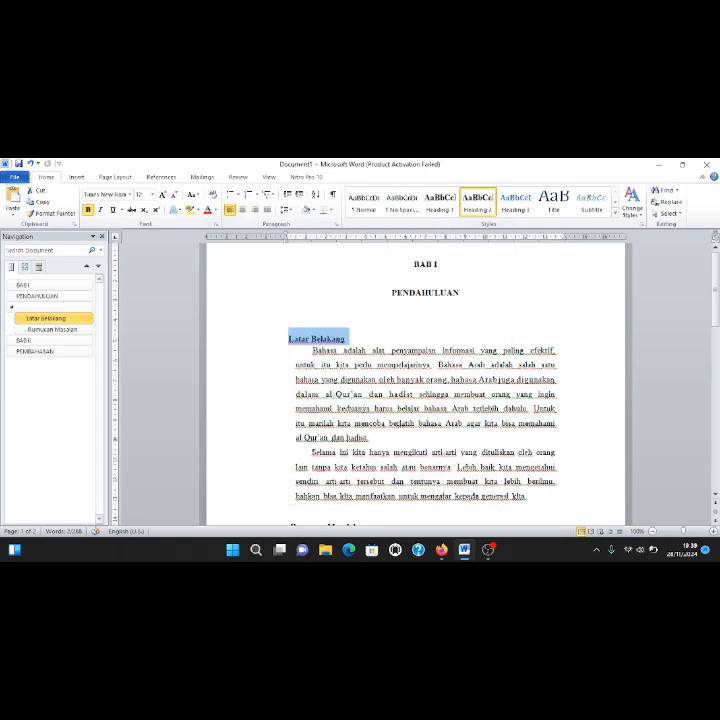
# - Review the Latar Belakang text and the Rumusan Masalah subheading in the first chapter
pyautogui.click(345, 350)
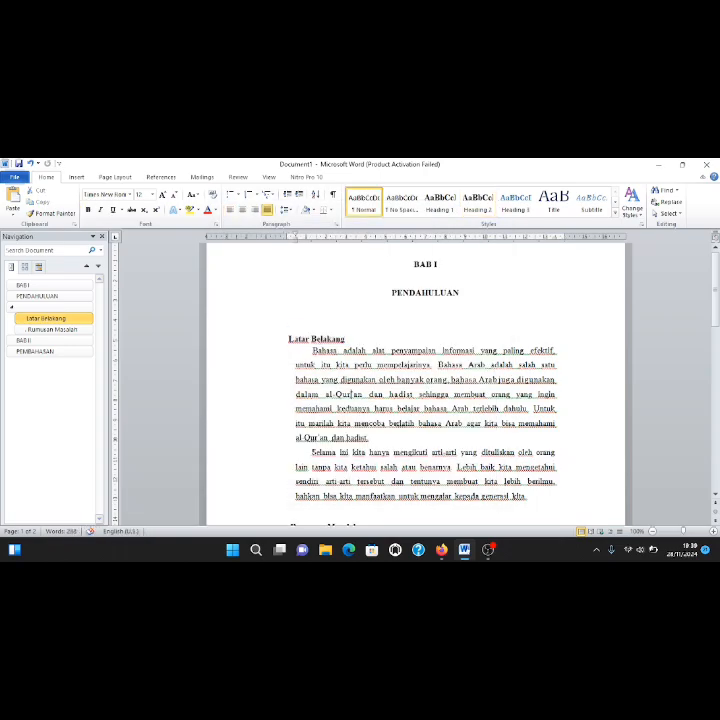
pyautogui.press('Down')
pyautogui.press('Down')
pyautogui.press('Down')
pyautogui.press('Down')
pyautogui.press('Down')
pyautogui.press('Down')
pyautogui.press('Down')
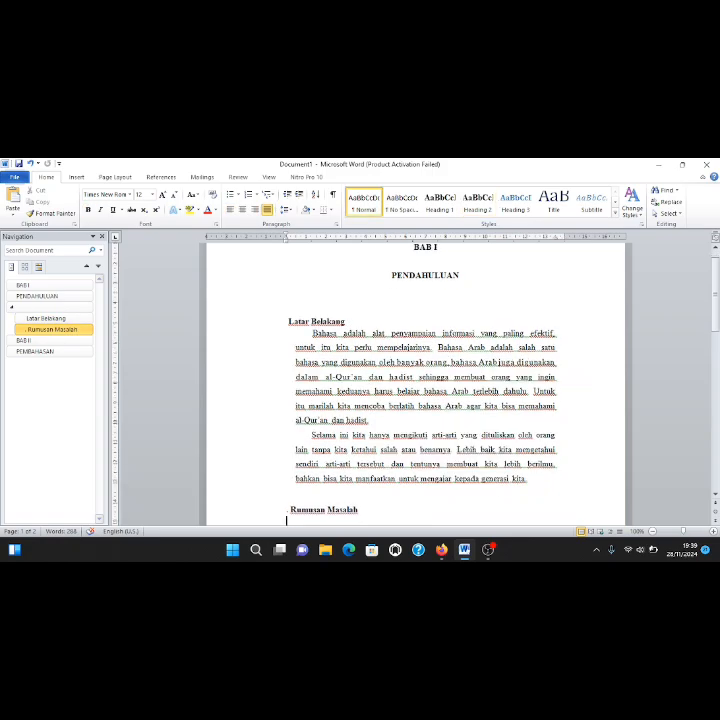
pyautogui.press('Up')
pyautogui.press('Up')
pyautogui.press('Up')
pyautogui.press('Up')
pyautogui.press('Up')
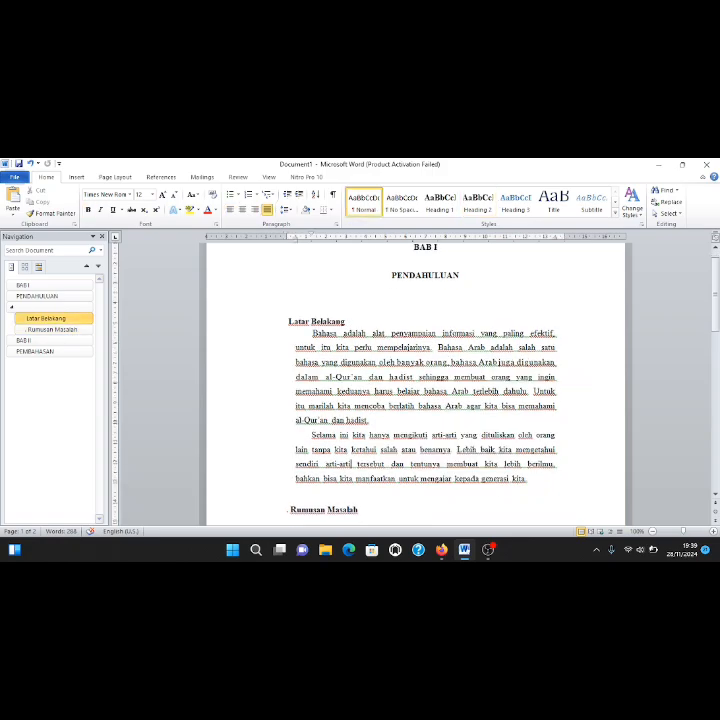
pyautogui.press('Up')
pyautogui.press('Up')
pyautogui.press('Up')
pyautogui.press('Up')
pyautogui.press('Up')
pyautogui.press('Up')
pyautogui.press('Up')
# - Number the Latar Belakang and Rumusan Masalah subheadings with the A., B., C. number format
pyautogui.click(287, 321)
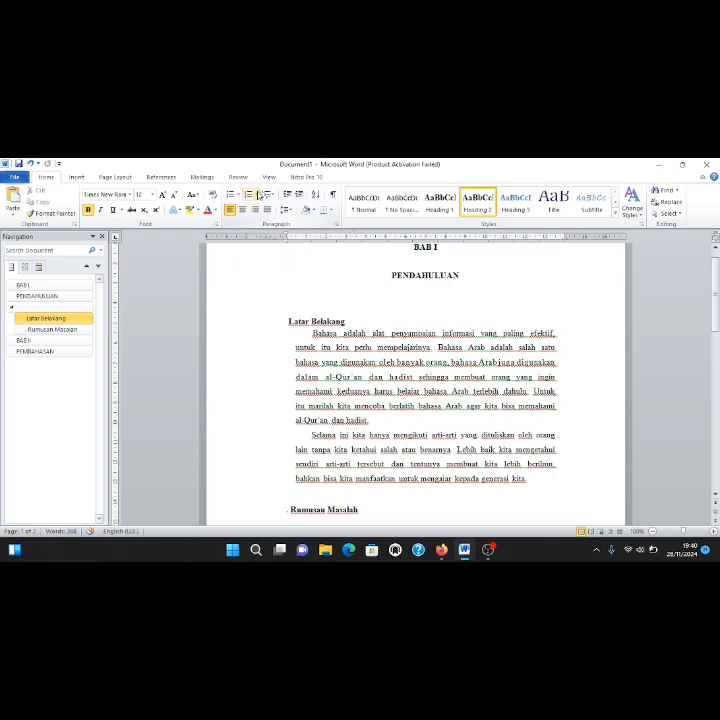
pyautogui.click(257, 196)
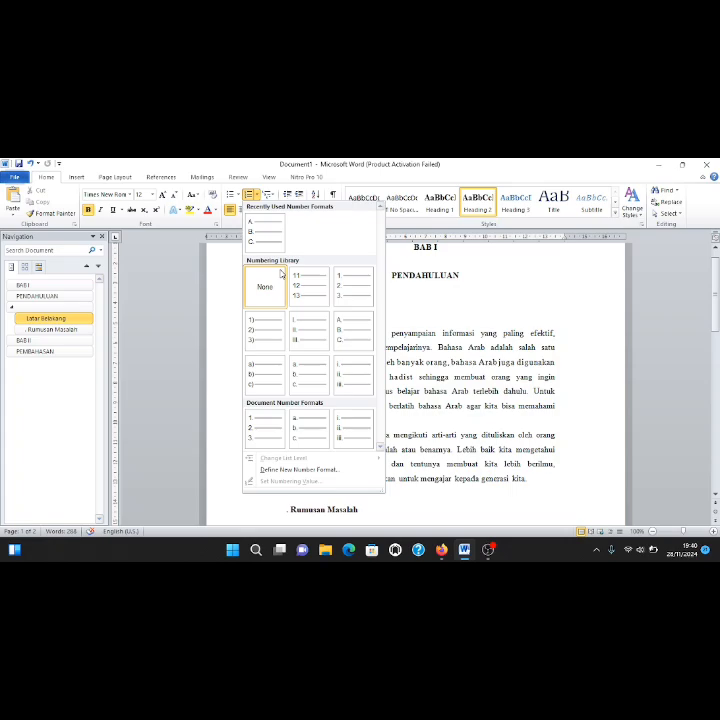
pyautogui.click(341, 325)
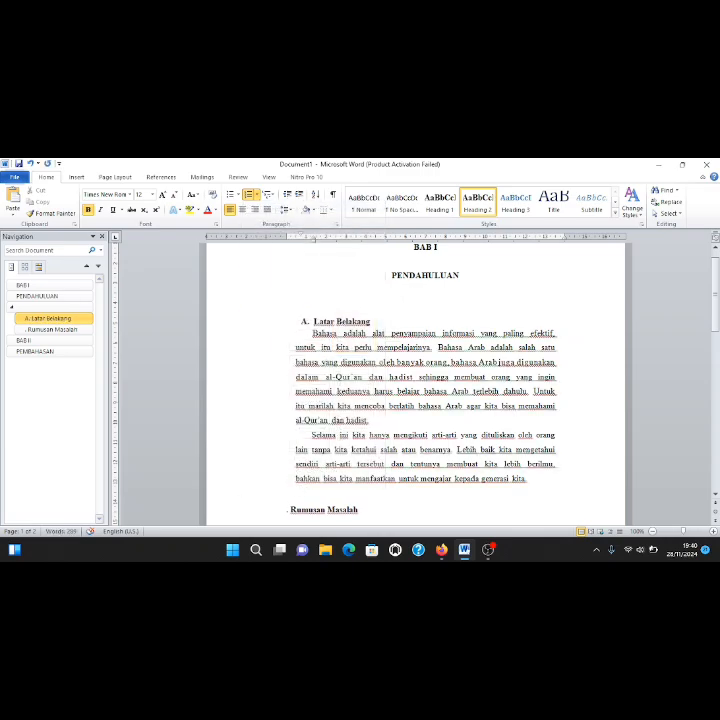
pyautogui.click(289, 509)
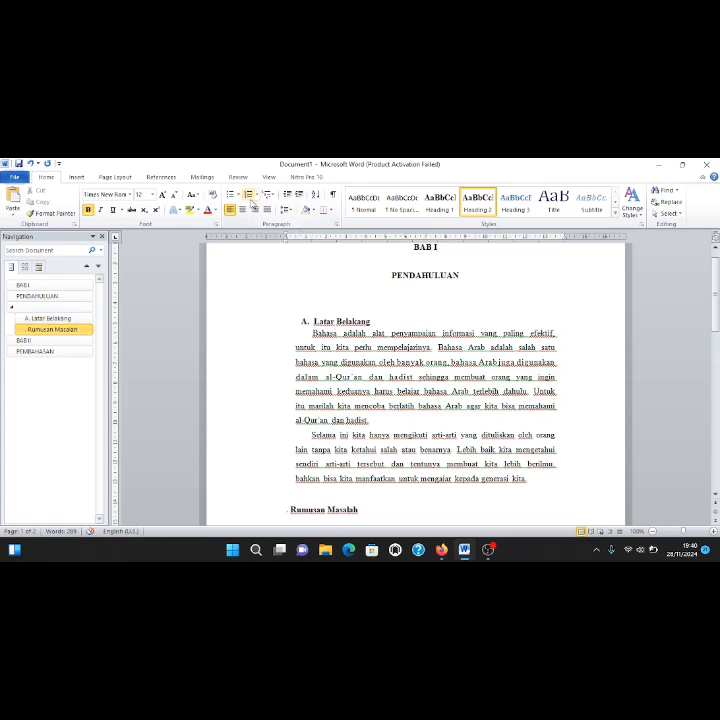
pyautogui.click(249, 197)
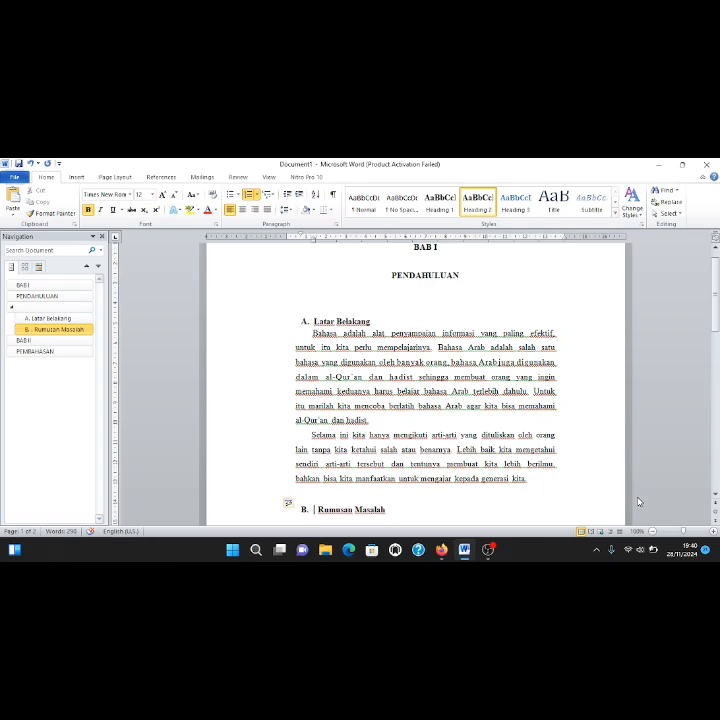
pyautogui.click(489, 551)
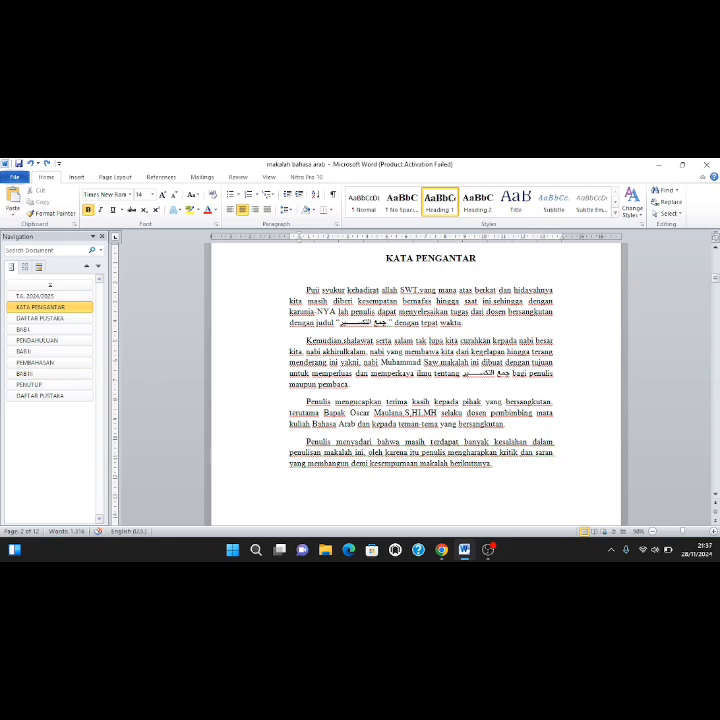
# - Add blank space below the last paragraph of the KATA PENGANTAR page
pyautogui.click(493, 463)
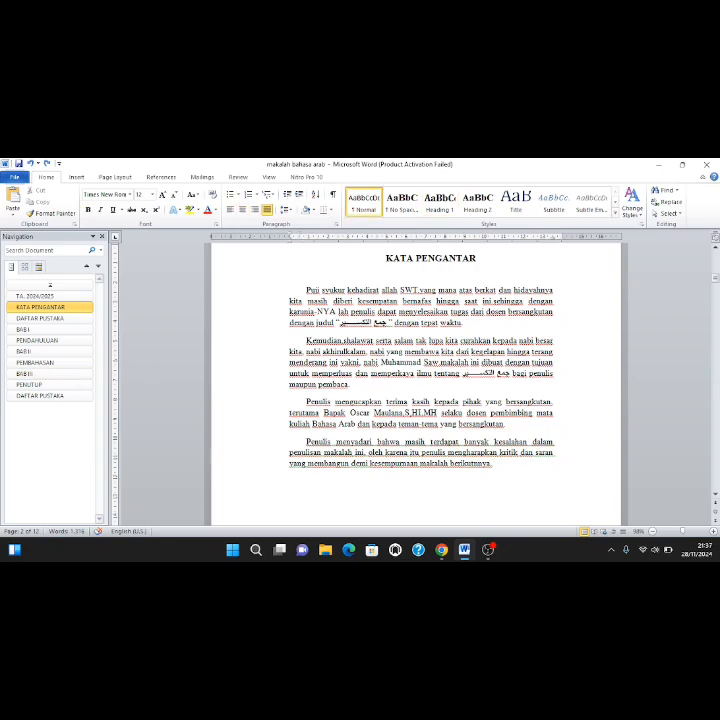
pyautogui.press('Return')
pyautogui.scroll(-1, 505, 453)
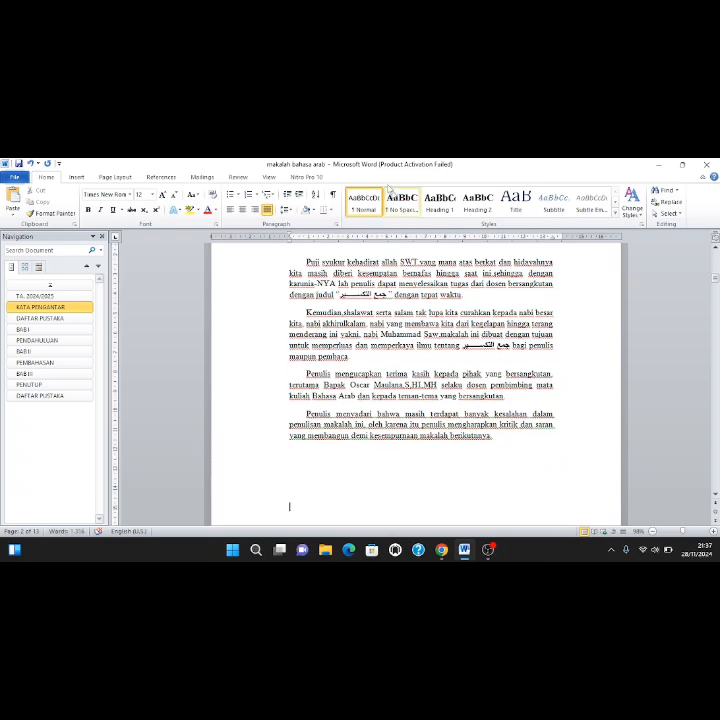
# - Insert a Plain Number 2 page number at the bottom of the KATA PENGANTAR page
pyautogui.click(74, 178)
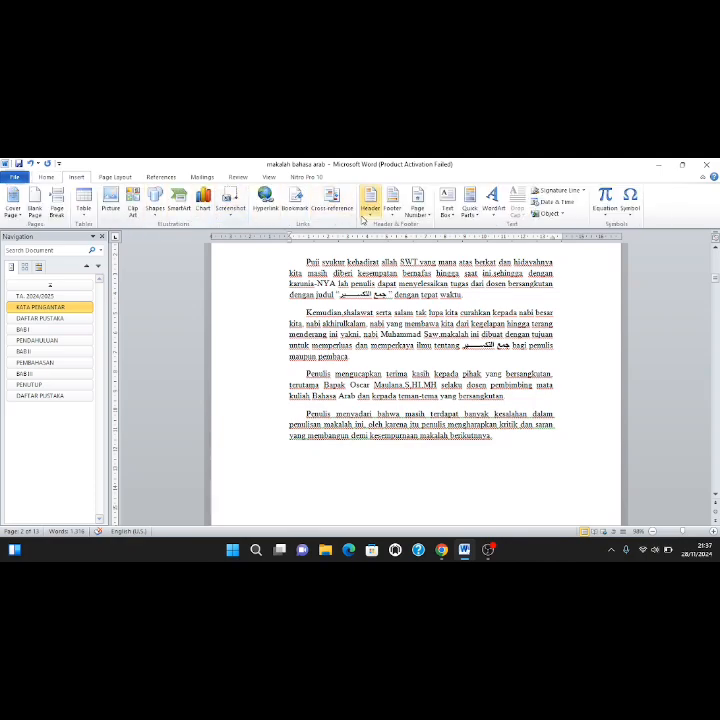
pyautogui.click(426, 213)
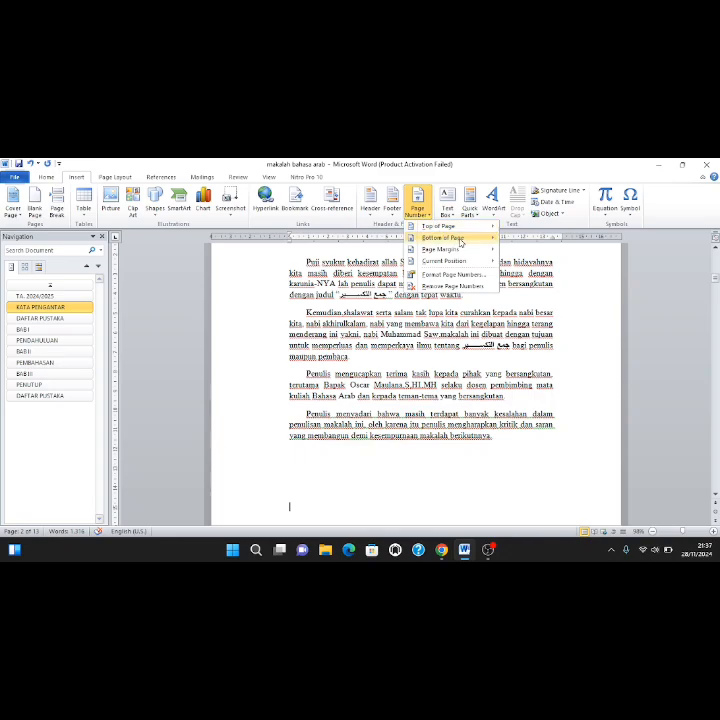
pyautogui.moveTo(472, 239)
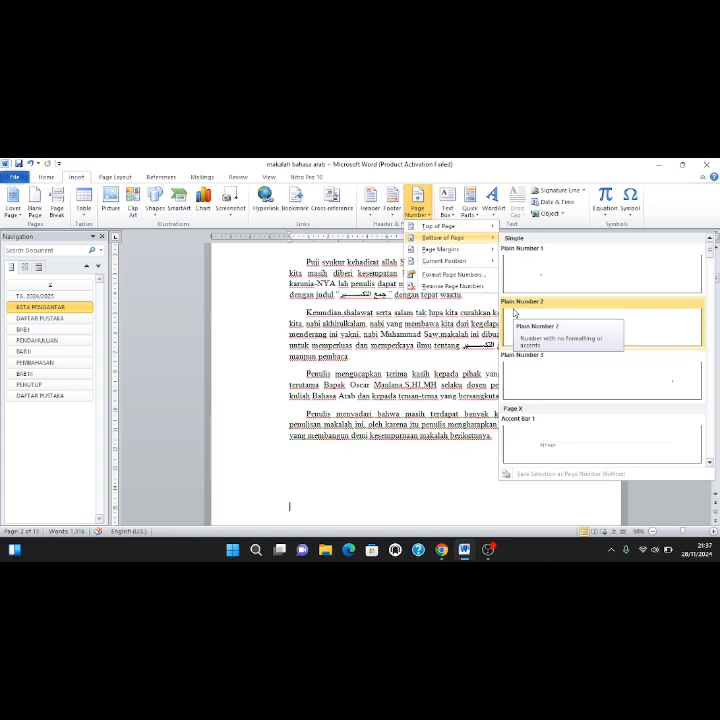
pyautogui.click(514, 313)
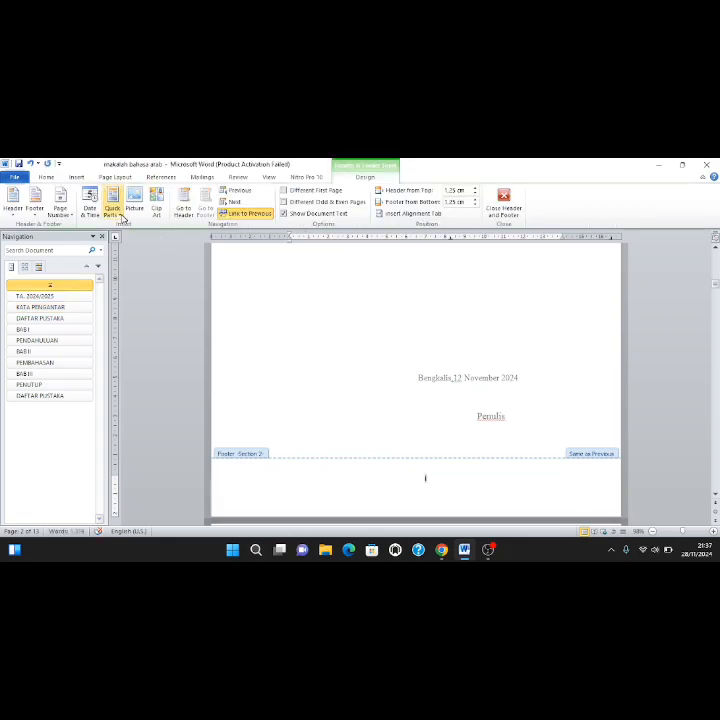
# - Format the section's page numbers as lowercase Roman numerals starting at i
pyautogui.click(63, 212)
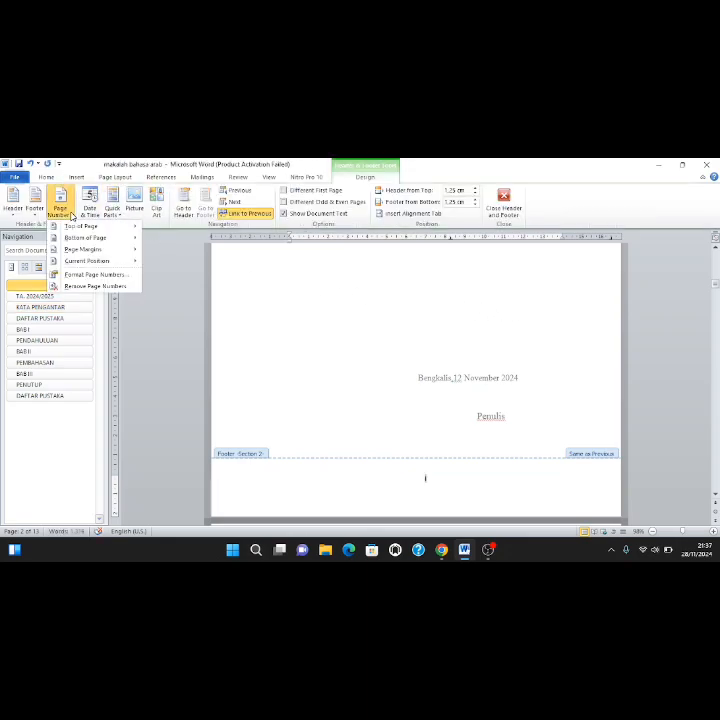
pyautogui.click(122, 273)
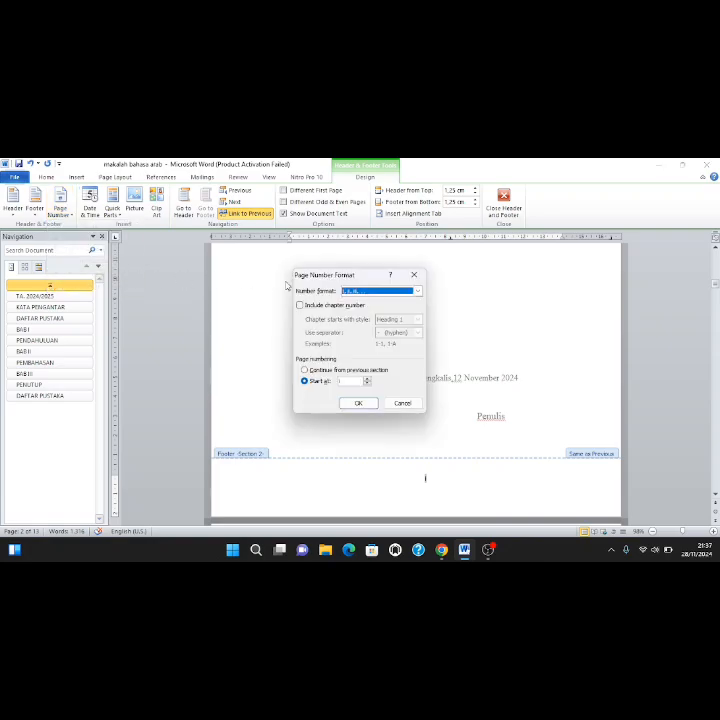
pyautogui.click(358, 404)
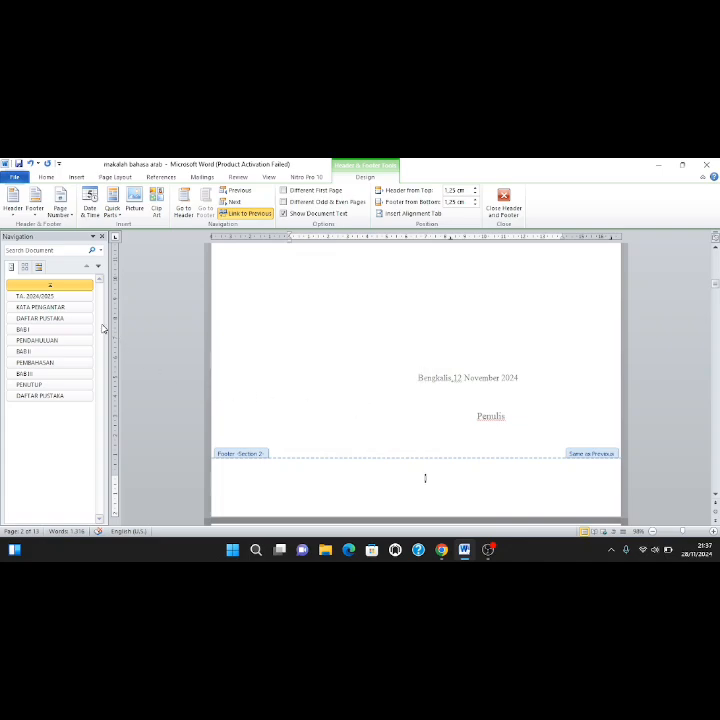
# - Return to the KATA PENGANTAR heading and check the page number at the foot of that page
pyautogui.click(71, 311)
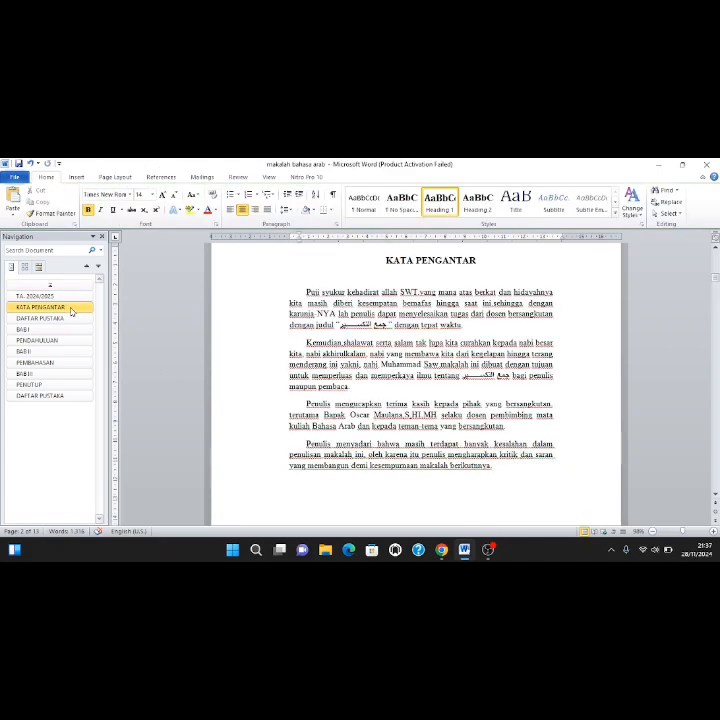
pyautogui.press('Down')
pyautogui.press('Down')
pyautogui.press('Down')
pyautogui.press('Down')
pyautogui.press('Down')
pyautogui.press('Down')
pyautogui.press('Down')
pyautogui.press('Down')
pyautogui.press('Down')
pyautogui.press('Down')
pyautogui.press('Down')
pyautogui.press('Down')
pyautogui.press('Down')
pyautogui.press('Down')
pyautogui.press('Down')
pyautogui.press('Down')
pyautogui.press('Down')
pyautogui.press('Down')
pyautogui.press('Down')
pyautogui.press('Down')
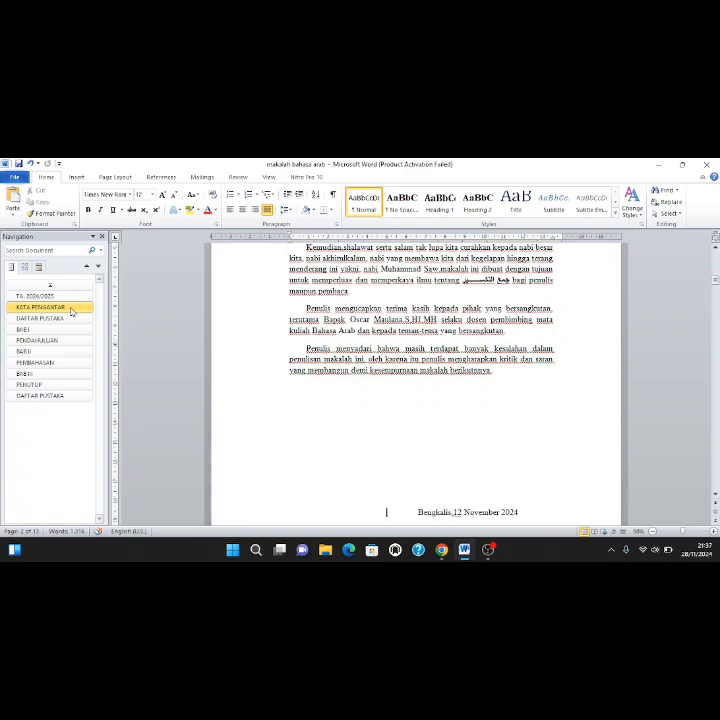
pyautogui.press('Down')
pyautogui.press('Down')
pyautogui.press('Down')
pyautogui.press('Down')
pyautogui.press('Down')
pyautogui.press('Down')
pyautogui.press('Down')
pyautogui.press('Down')
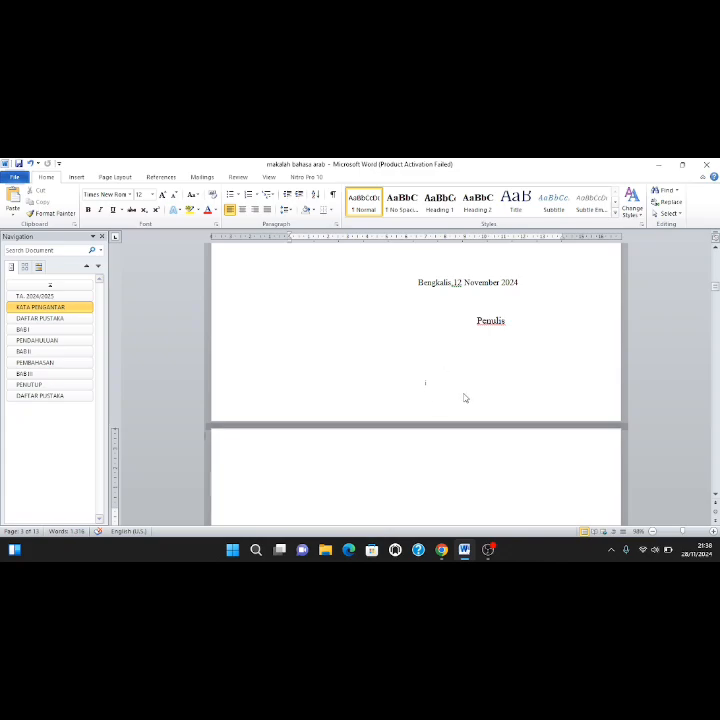
# - Check the page numbers in the footers from the KATA PENGANTAR page through to the start of BAB II
pyautogui.press('Down')
pyautogui.press('Down')
pyautogui.press('Down')
pyautogui.press('Down')
pyautogui.press('Down')
pyautogui.press('Down')
pyautogui.press('Down')
pyautogui.press('Down')
pyautogui.press('Down')
pyautogui.press('Down')
pyautogui.press('Down')
pyautogui.press('Down')
pyautogui.press('Down')
pyautogui.press('Down')
pyautogui.press('Down')
pyautogui.press('Down')
pyautogui.press('Down')
pyautogui.press('Down')
pyautogui.press('Down')
pyautogui.press('Down')
pyautogui.press('Down')
pyautogui.press('Down')
pyautogui.press('Down')
pyautogui.press('Down')
pyautogui.press('Down')
pyautogui.press('Down')
pyautogui.press('Down')
pyautogui.press('Down')
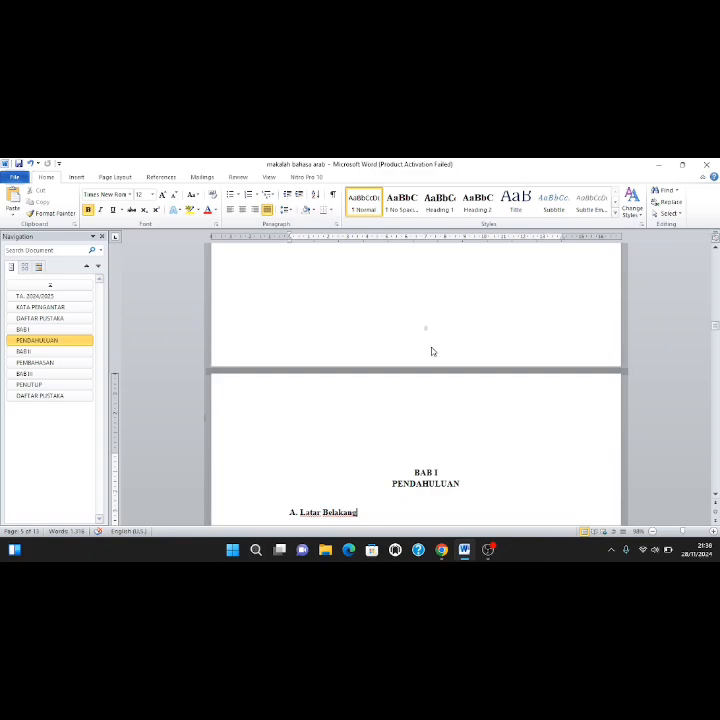
pyautogui.press('Down')
pyautogui.press('Down')
pyautogui.press('Down')
pyautogui.press('Down')
pyautogui.press('Down')
pyautogui.press('Down')
pyautogui.press('Down')
pyautogui.press('Down')
pyautogui.press('Down')
pyautogui.press('Down')
pyautogui.press('Down')
pyautogui.press('Down')
pyautogui.press('Down')
pyautogui.press('Down')
pyautogui.press('Down')
pyautogui.press('Down')
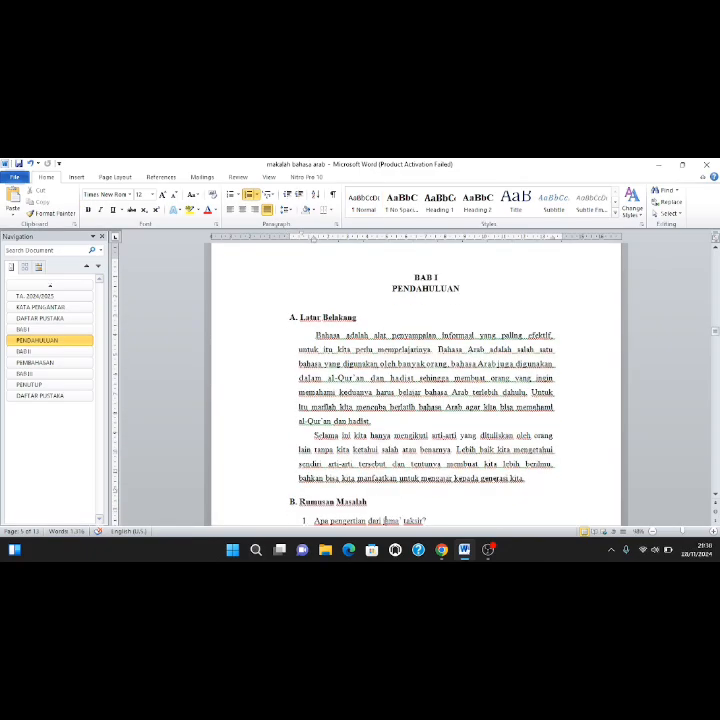
pyautogui.press('Down')
pyautogui.press('Down')
pyautogui.press('Down')
pyautogui.press('Down')
pyautogui.press('Down')
pyautogui.press('Down')
pyautogui.press('Down')
pyautogui.press('Down')
pyautogui.press('Down')
pyautogui.press('Down')
pyautogui.press('Down')
pyautogui.press('Down')
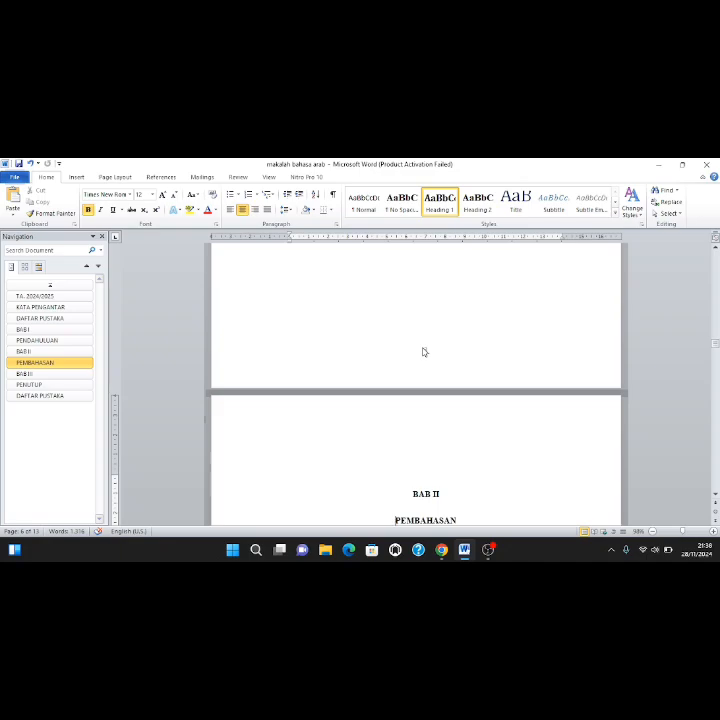
# - Insert a Plain Number 2 page number at the bottom of the BAB I page and unlink that footer from the previous section
pyautogui.click(416, 349)
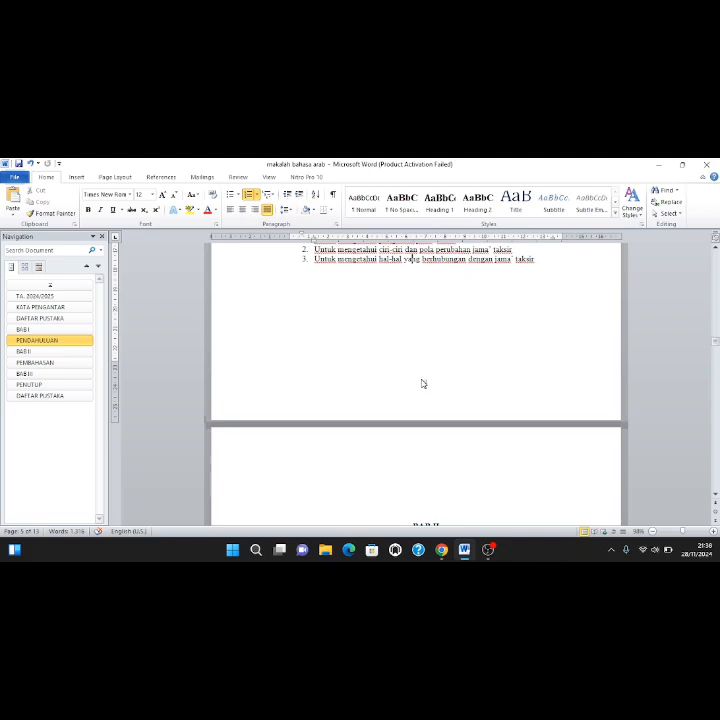
pyautogui.press('Right')
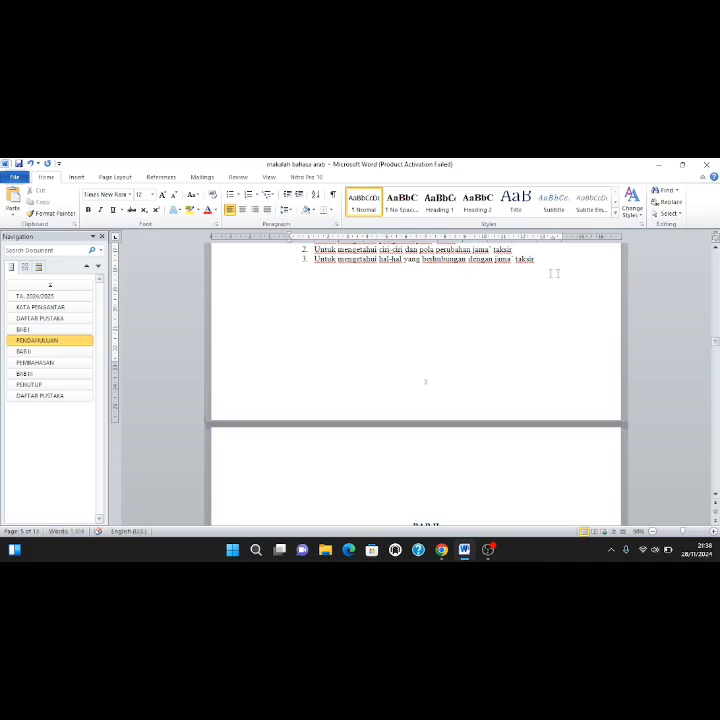
pyautogui.click(84, 178)
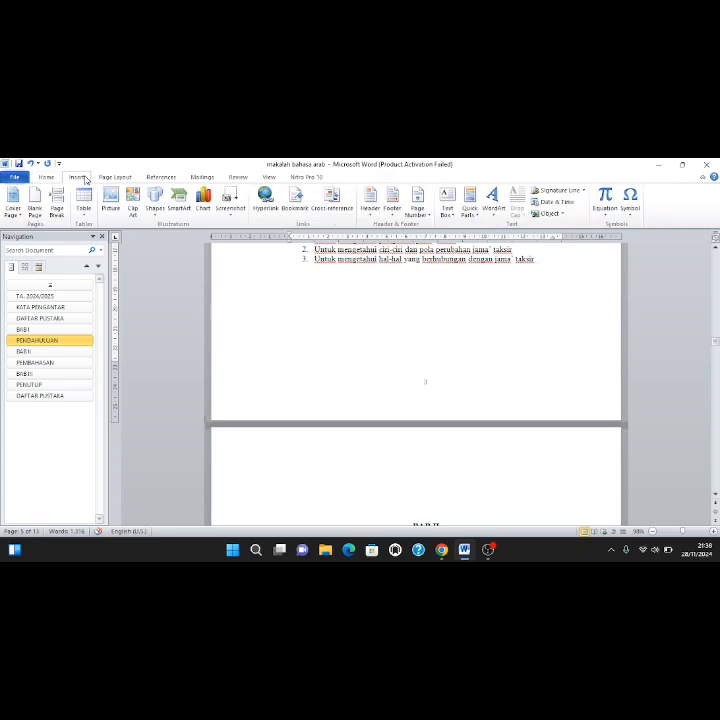
pyautogui.click(419, 215)
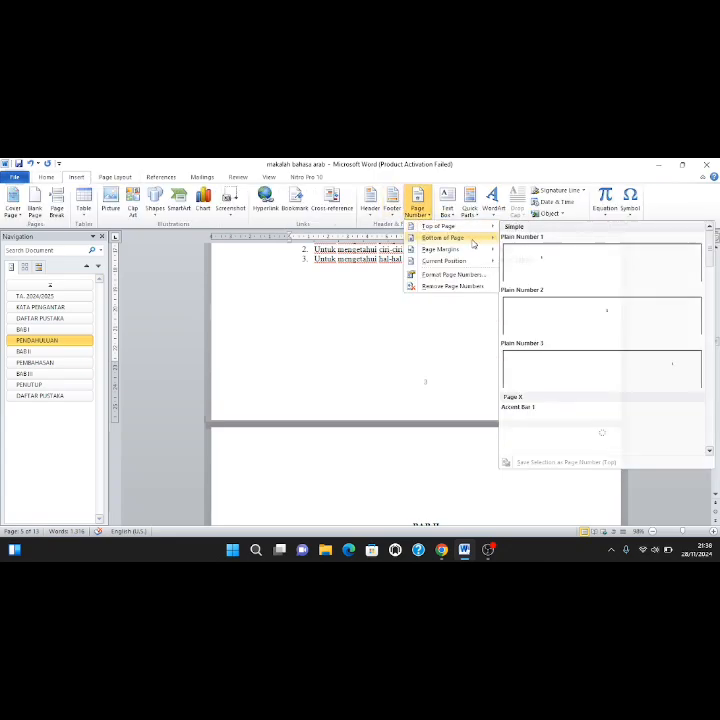
pyautogui.moveTo(474, 238)
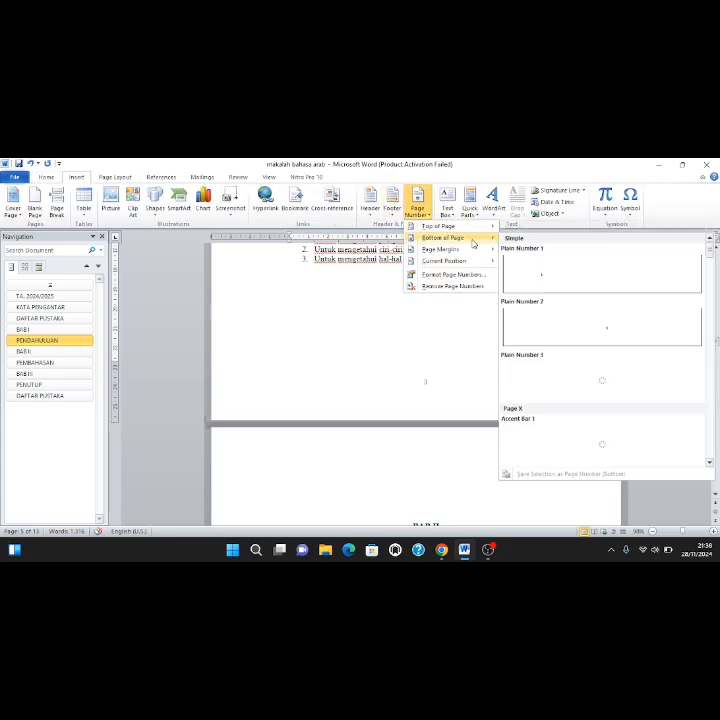
pyautogui.click(529, 310)
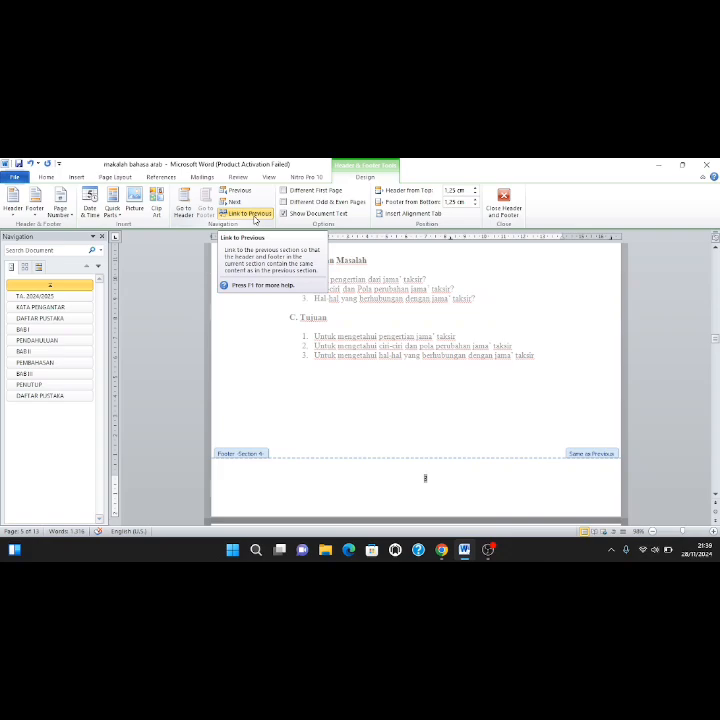
pyautogui.click(252, 213)
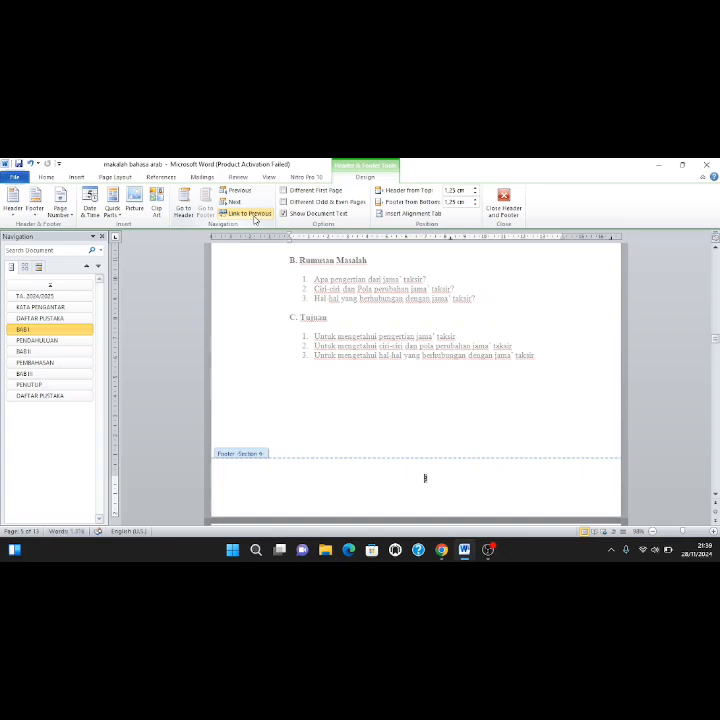
# - Set the BAB I section's page numbering to start at 1
pyautogui.click(64, 213)
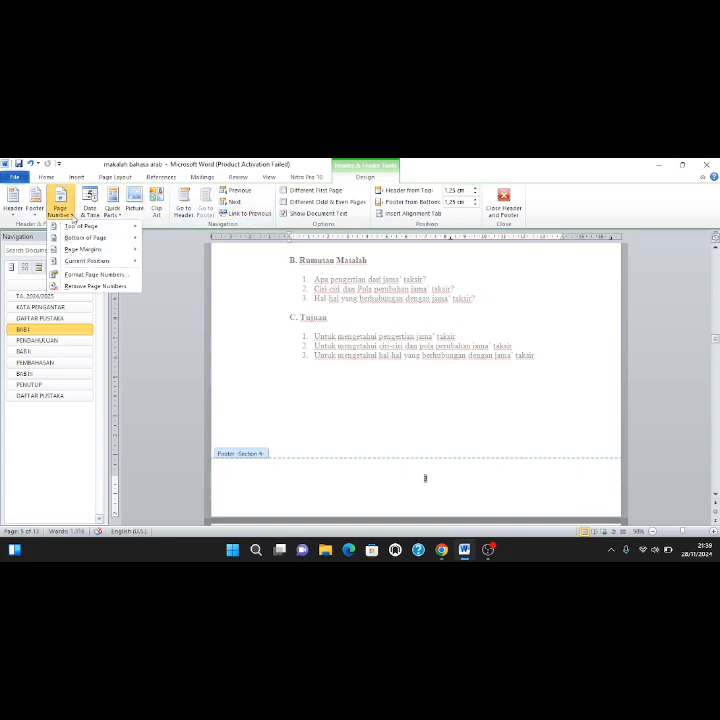
pyautogui.click(119, 275)
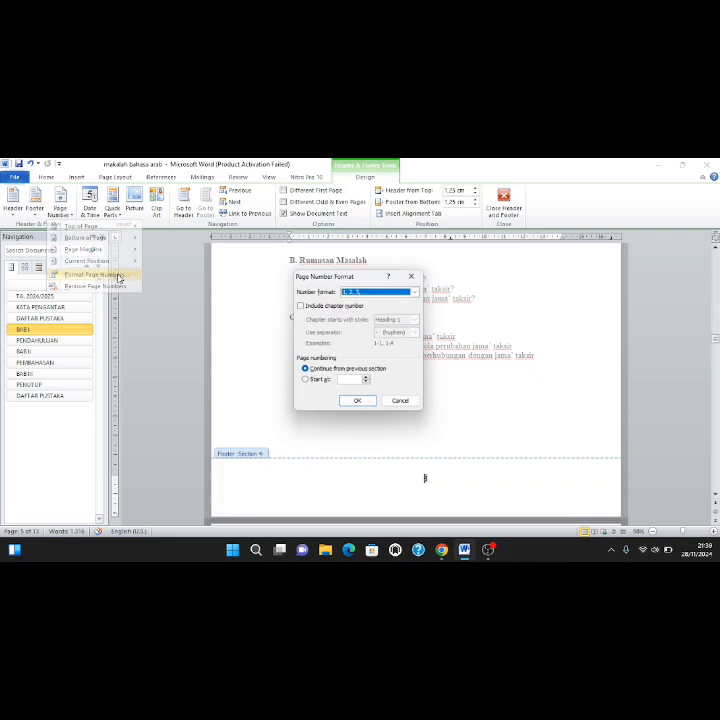
pyautogui.click(349, 381)
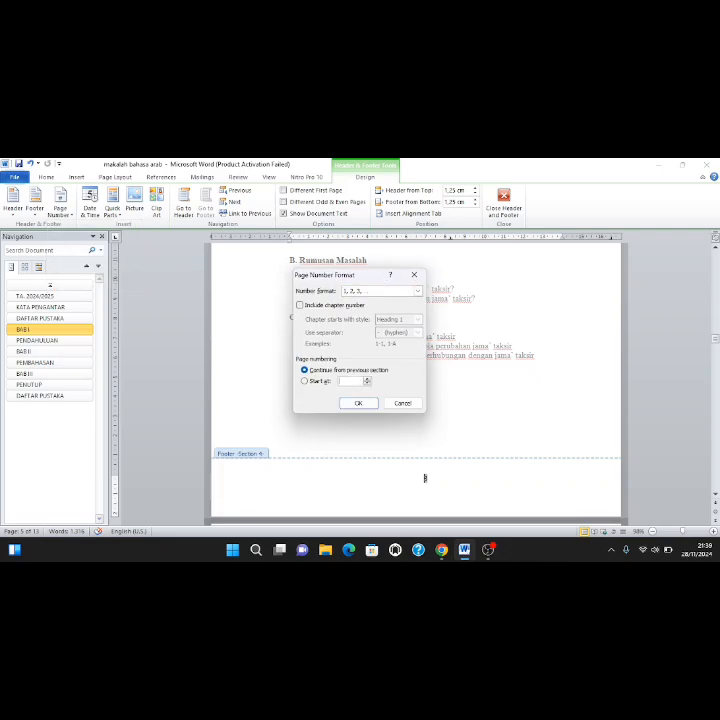
pyautogui.write('1')
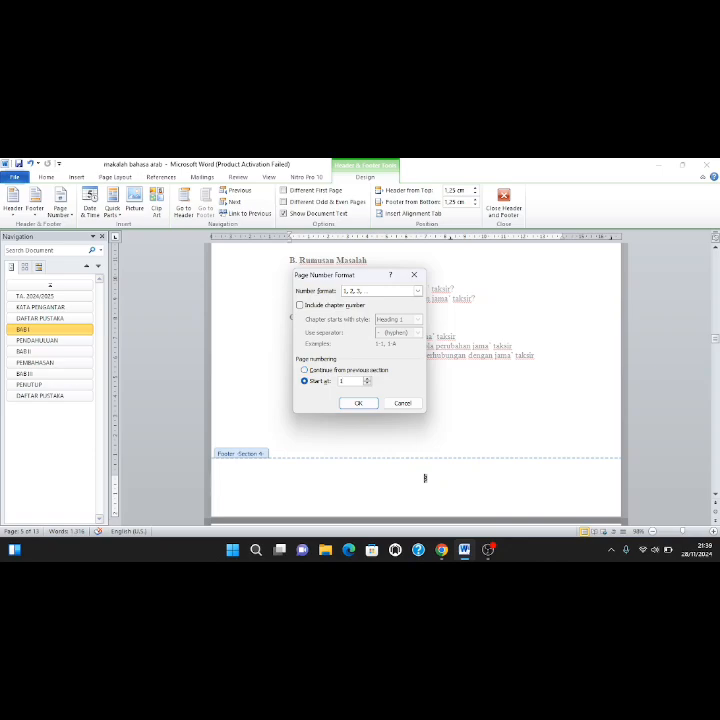
pyautogui.click(356, 403)
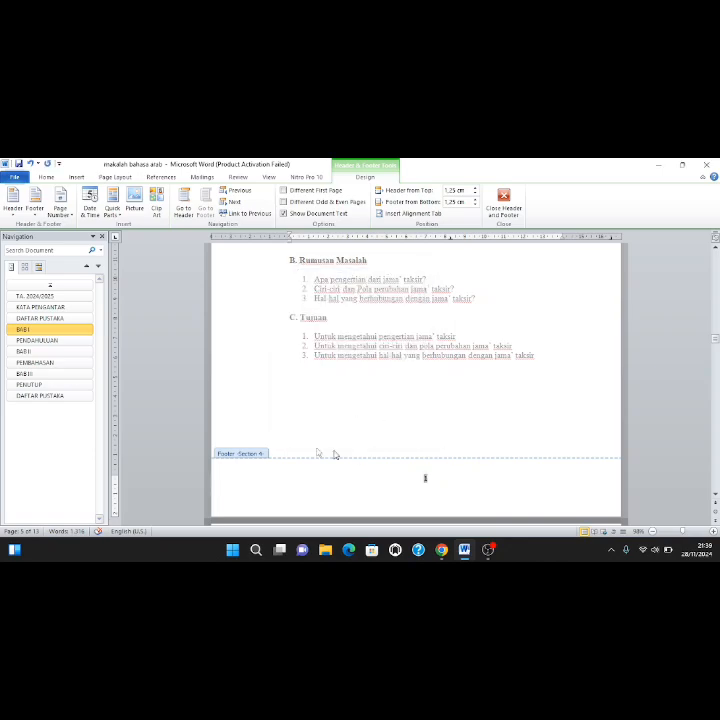
# - Check the page numbers at the foot of the BAB I page and the first BAB II page
pyautogui.click(26, 331)
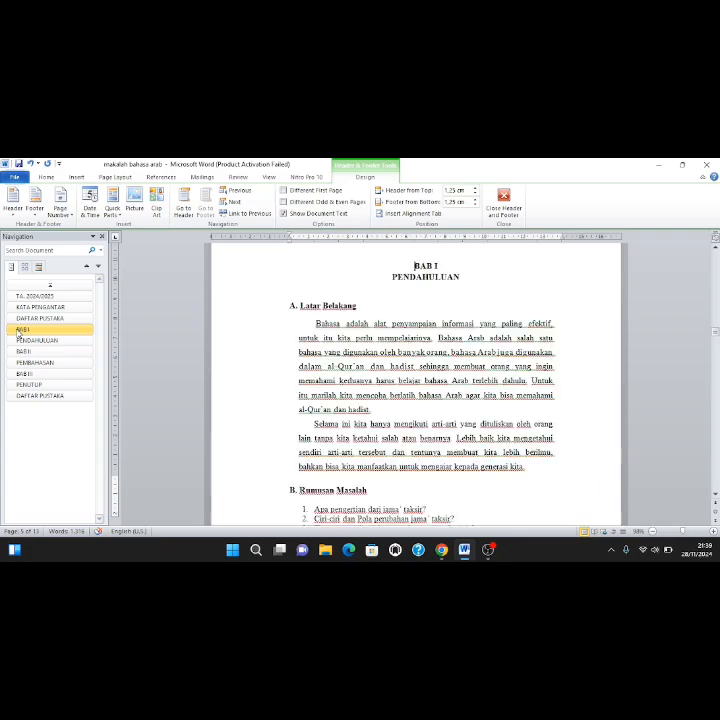
pyautogui.click(30, 340)
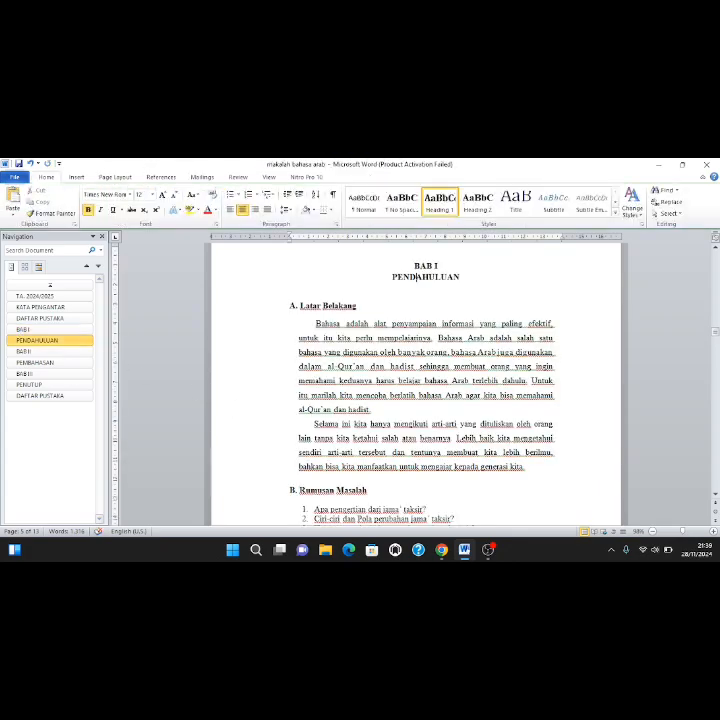
pyautogui.press('Down')
pyautogui.press('Down')
pyautogui.press('Down')
pyautogui.press('Down')
pyautogui.press('Down')
pyautogui.press('Down')
pyautogui.press('Down')
pyautogui.press('Down')
pyautogui.press('Down')
pyautogui.press('Down')
pyautogui.press('Down')
pyautogui.press('Down')
pyautogui.press('Down')
pyautogui.press('Down')
pyautogui.press('Down')
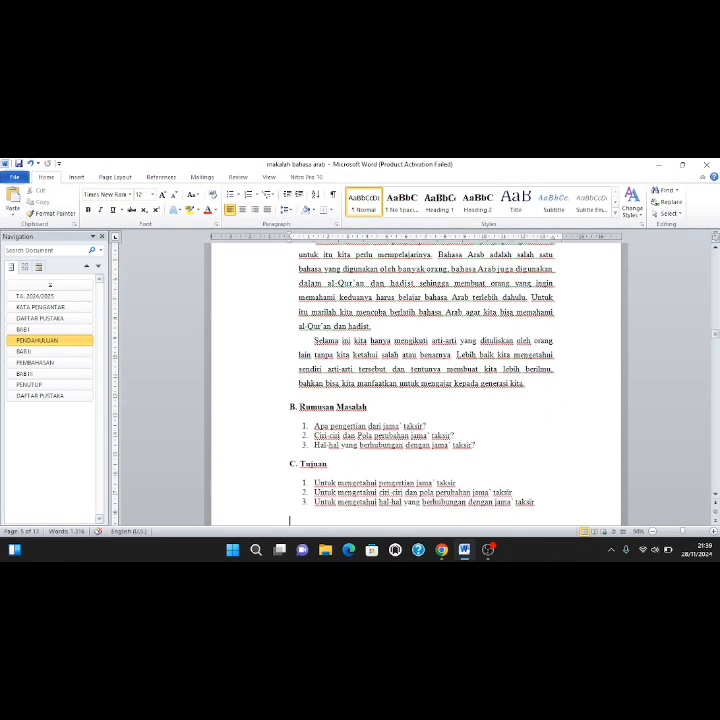
pyautogui.press('Down')
pyautogui.press('Down')
pyautogui.press('Down')
pyautogui.press('Down')
pyautogui.press('Down')
pyautogui.press('Down')
pyautogui.press('Down')
pyautogui.press('Down')
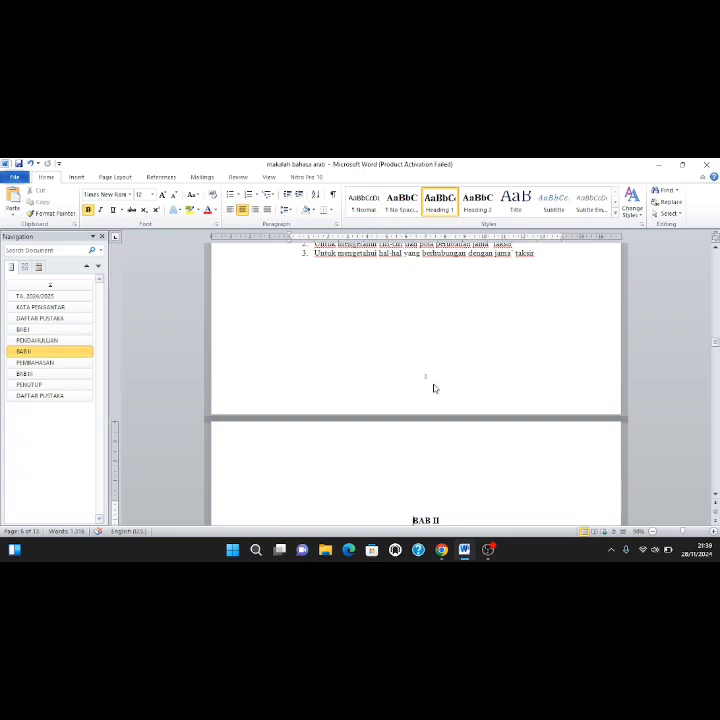
pyautogui.press('Down')
pyautogui.press('Down')
pyautogui.press('Down')
pyautogui.press('Down')
pyautogui.press('Down')
pyautogui.press('Down')
pyautogui.press('Down')
pyautogui.press('Down')
pyautogui.press('Down')
pyautogui.press('Down')
pyautogui.press('Down')
pyautogui.press('Down')
pyautogui.press('Down')
pyautogui.press('Down')
pyautogui.press('Down')
pyautogui.press('Down')
pyautogui.press('Down')
pyautogui.press('Down')
pyautogui.press('Down')
pyautogui.press('Down')
pyautogui.press('Down')
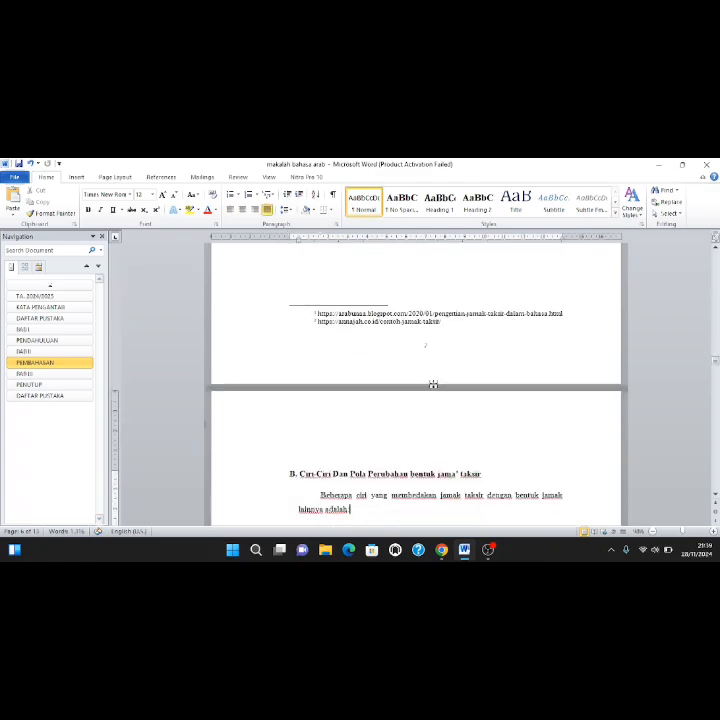
pyautogui.press('Up')
pyautogui.press('Up')
pyautogui.press('Up')
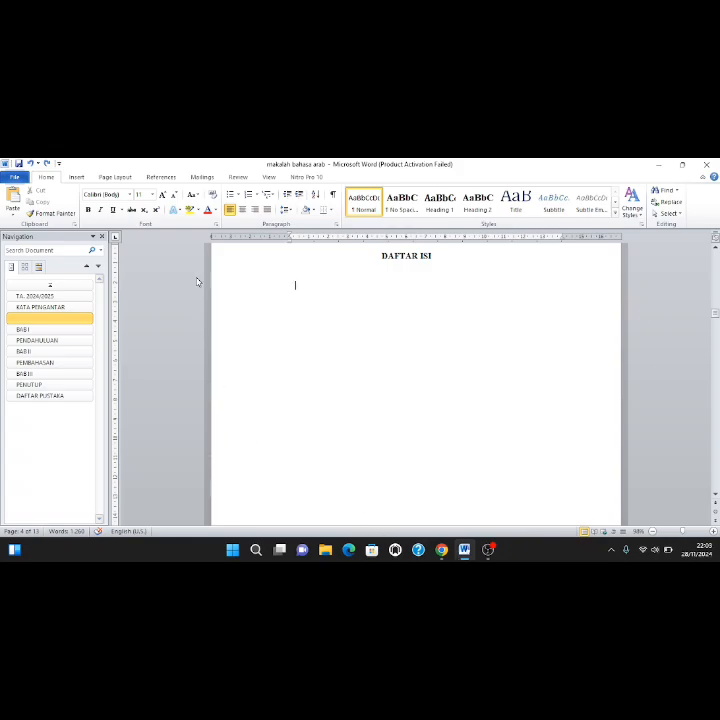
# - Insert an Automatic Table 1 table of contents below the DAFTAR ISI heading
pyautogui.click(160, 177)
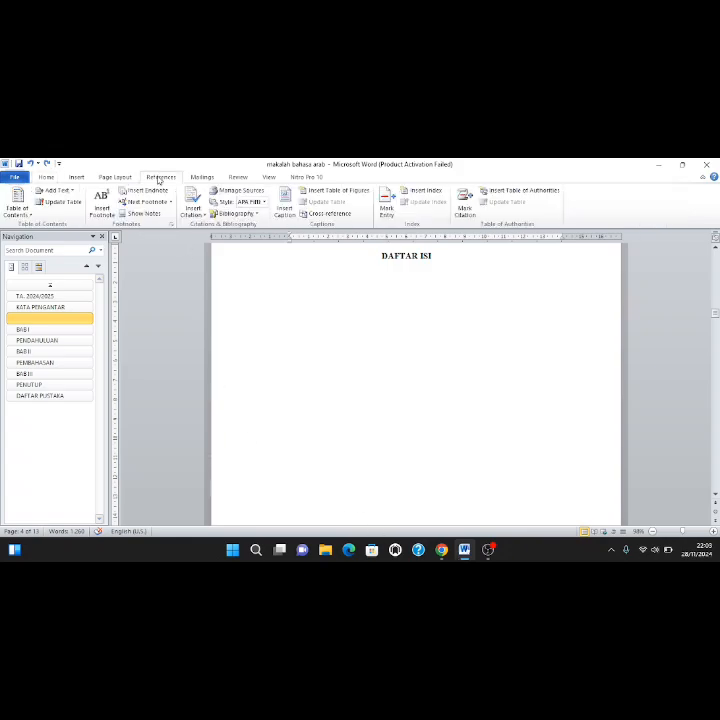
pyautogui.click(27, 212)
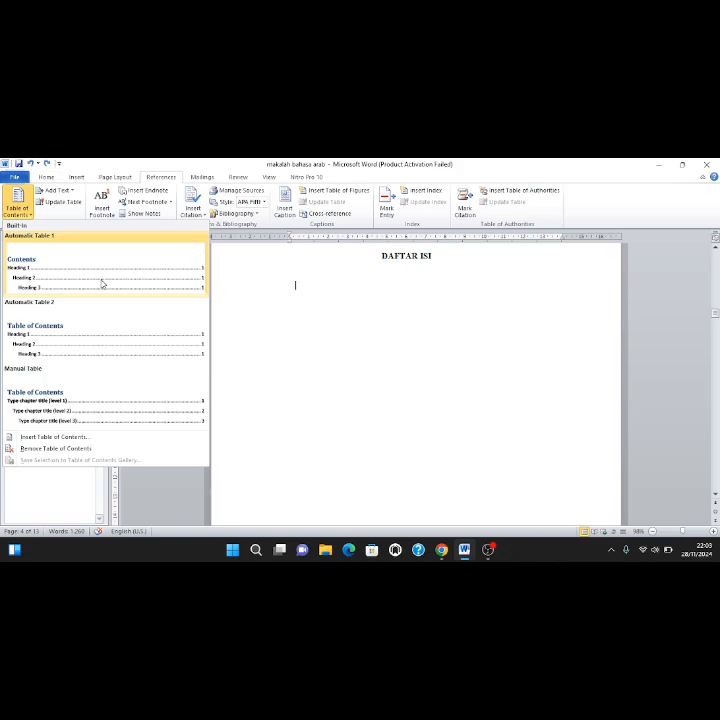
pyautogui.click(102, 284)
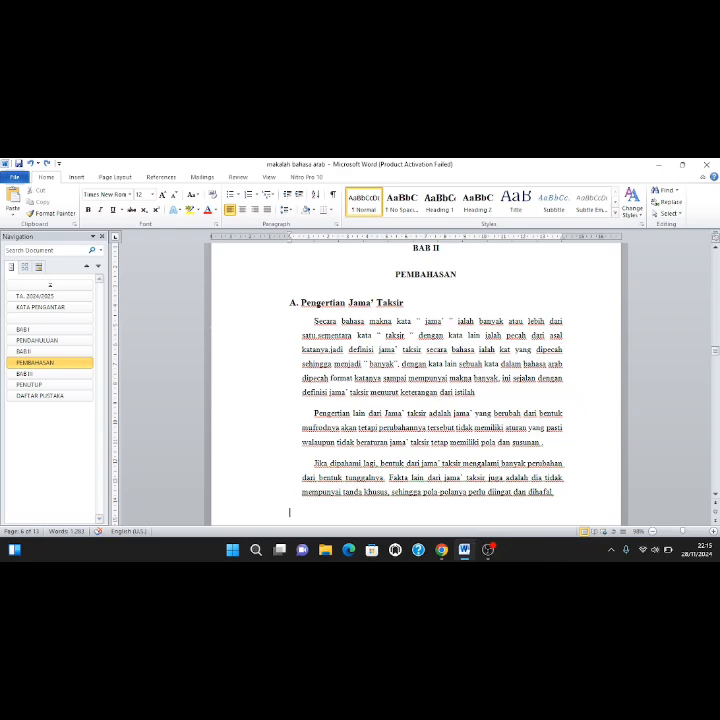
# - Insert a footnote for the first paragraph under A. Pengertian Jama' Taksir in BAB II
pyautogui.click(161, 177)
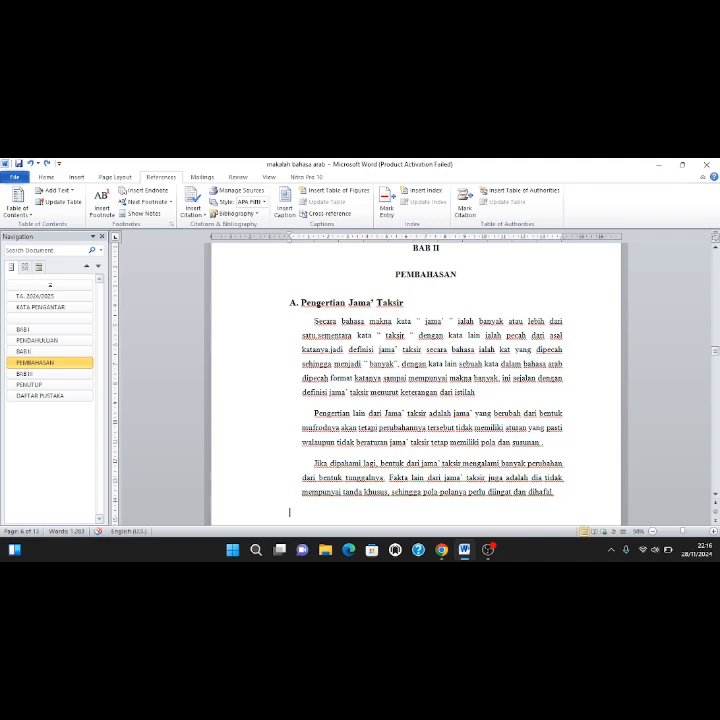
pyautogui.moveTo(313, 321); pyautogui.dragTo(458, 386)
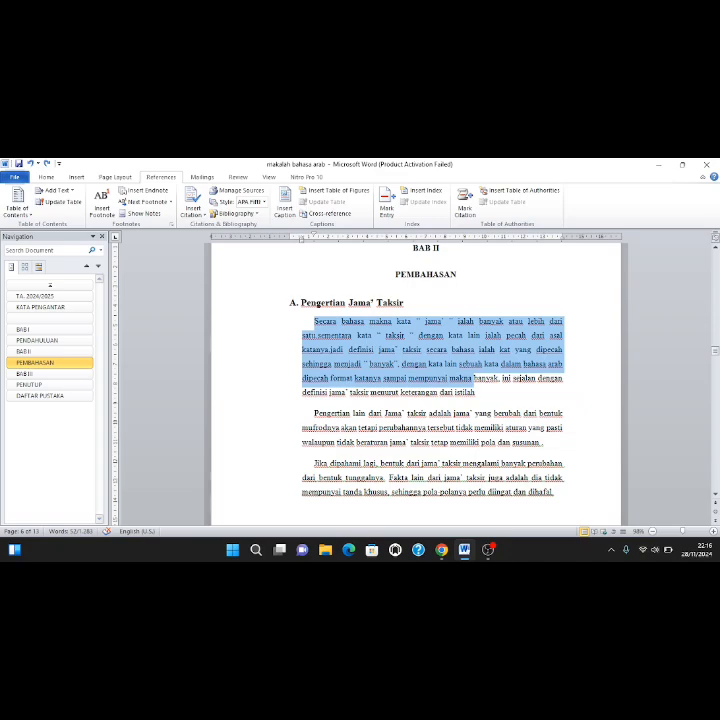
pyautogui.click(275, 379)
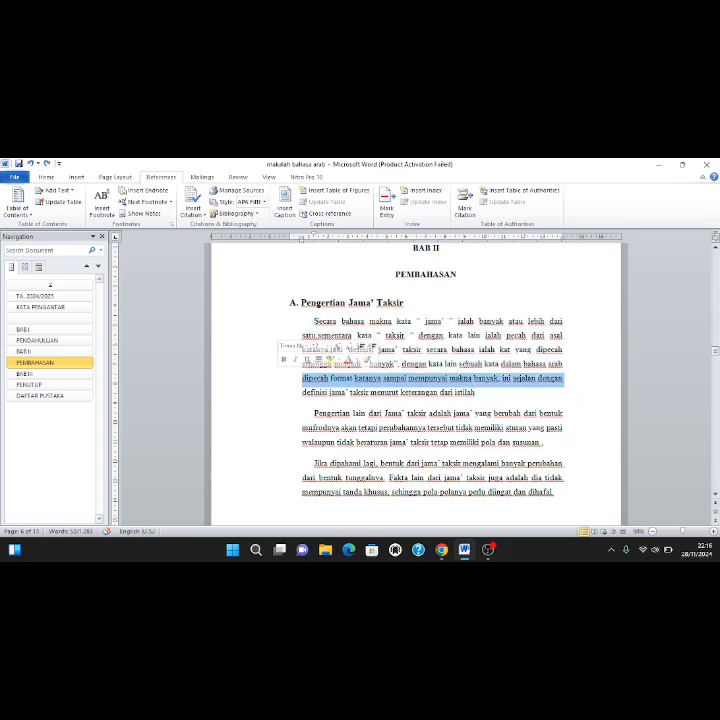
pyautogui.moveTo(315, 321); pyautogui.dragTo(476, 392)
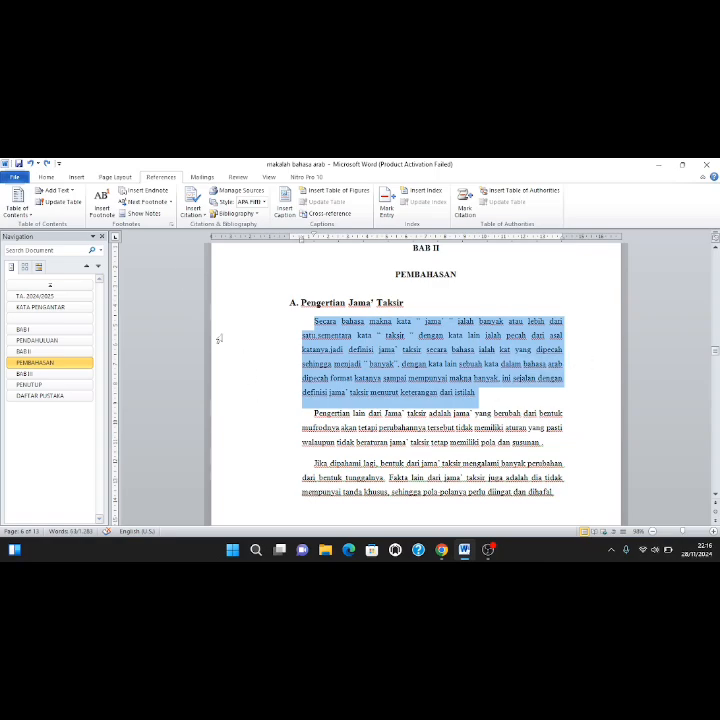
pyautogui.click(101, 208)
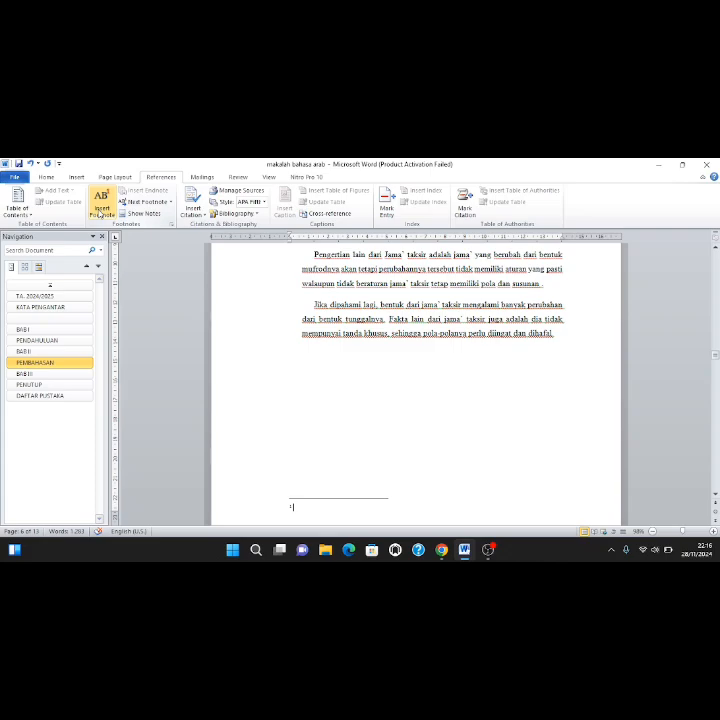
# - Check the footnote reference mark at the end of the first paragraph under A. Pengertian Jama' Taksir
pyautogui.press('Up')
pyautogui.press('Up')
pyautogui.press('Up')
pyautogui.press('Up')
pyautogui.press('Up')
pyautogui.press('Up')
pyautogui.press('Up')
pyautogui.press('Up')
pyautogui.press('Up')
pyautogui.press('Up')
pyautogui.press('Up')
pyautogui.press('Up')
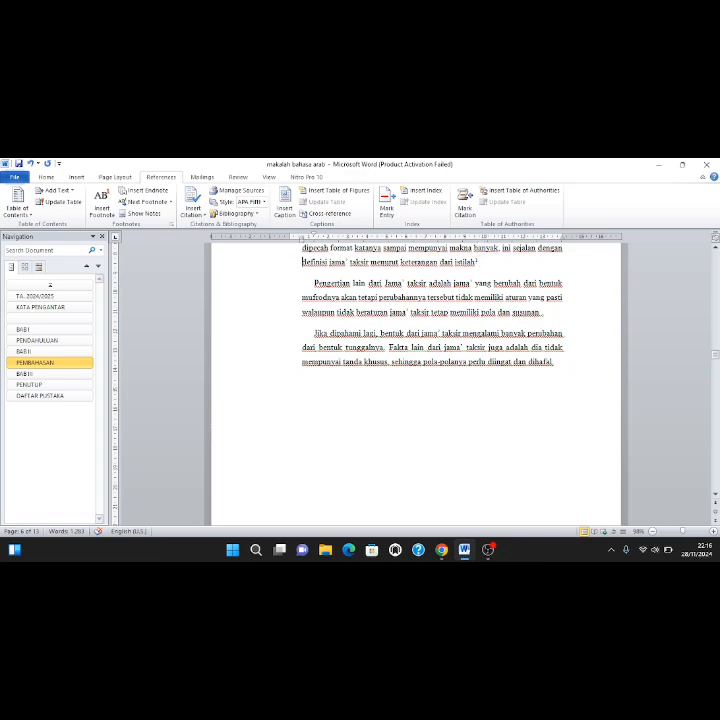
pyautogui.scroll(-5, 290, 453)
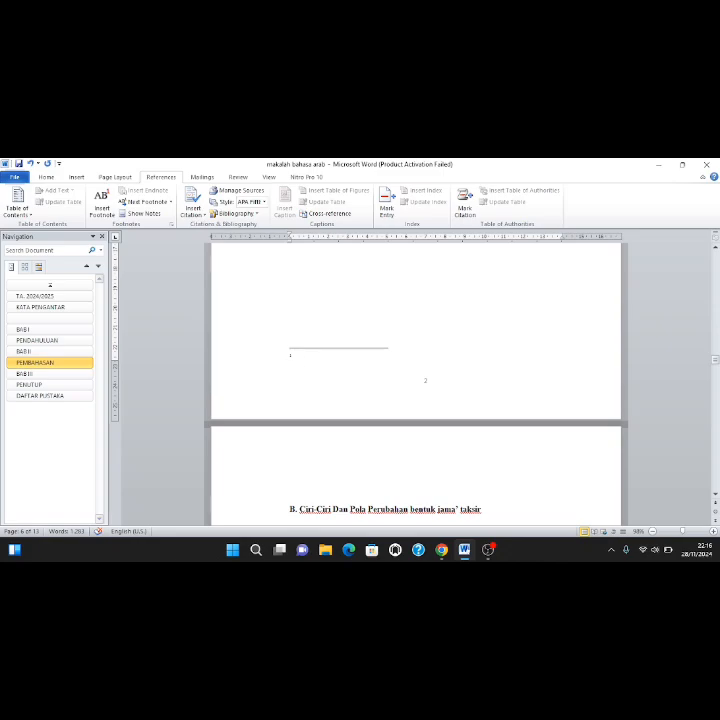
pyautogui.write('https://arabunaa.blogspot.com/2020/01/pengertian-jamak-taksir-dalam-bahasa.html')
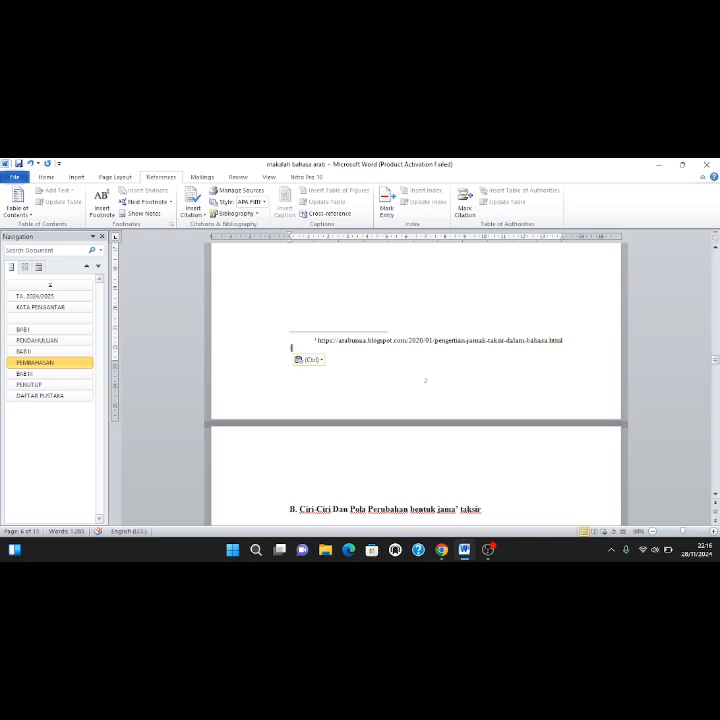
pyautogui.press('Return')
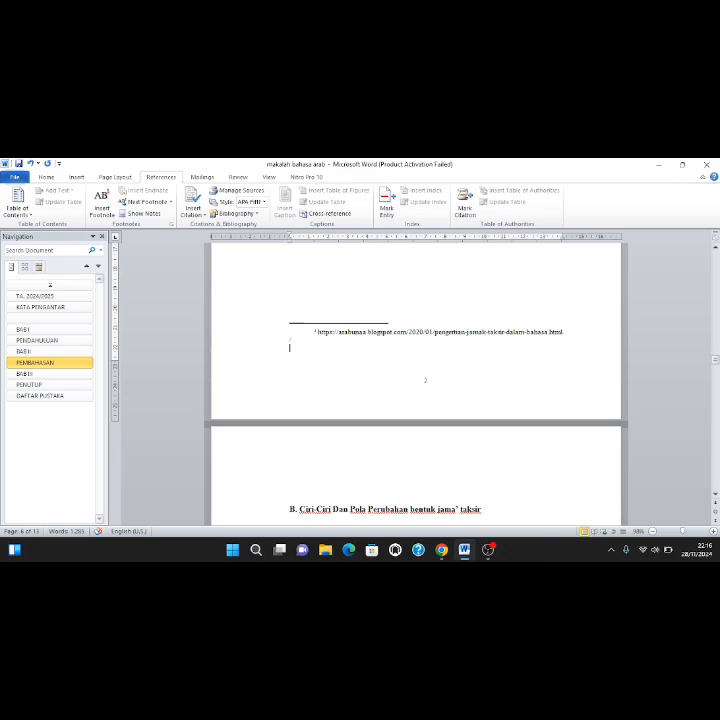
# - Go back from the completed footnote to the paragraphs under A. Pengertian Jama' Taksir and review the cited paragraph
pyautogui.press('Up')
pyautogui.press('Up')
pyautogui.press('Up')
pyautogui.press('Up')
pyautogui.press('Up')
pyautogui.press('Up')
pyautogui.press('Up')
pyautogui.press('Up')
pyautogui.press('Up')
pyautogui.press('Up')
pyautogui.press('Up')
pyautogui.press('Up')
pyautogui.press('Up')
pyautogui.press('Up')
pyautogui.press('Up')
pyautogui.press('Up')
pyautogui.press('Up')
pyautogui.press('Up')
pyautogui.press('Up')
pyautogui.press('Up')
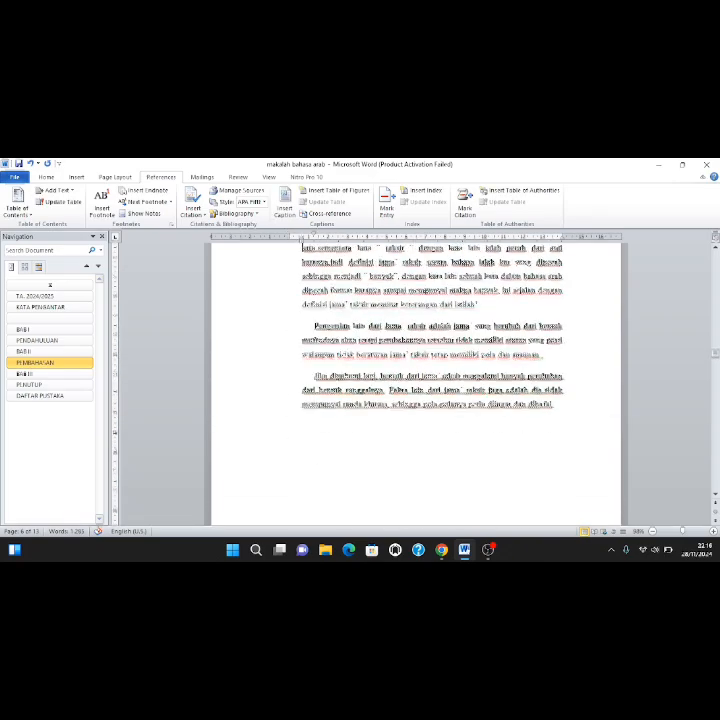
# - Read down through the three paragraphs under A. Pengertian Jama' Taksir to the empty space below the last one
pyautogui.press('Down')
pyautogui.press('Down')
pyautogui.press('Down')
pyautogui.press('Down')
pyautogui.press('Down')
pyautogui.press('Down')
pyautogui.press('Down')
pyautogui.press('Down')
pyautogui.press('Down')
pyautogui.press('Down')
pyautogui.press('Down')
pyautogui.press('Down')
pyautogui.press('Down')
pyautogui.press('Down')
pyautogui.press('Down')
pyautogui.press('Down')
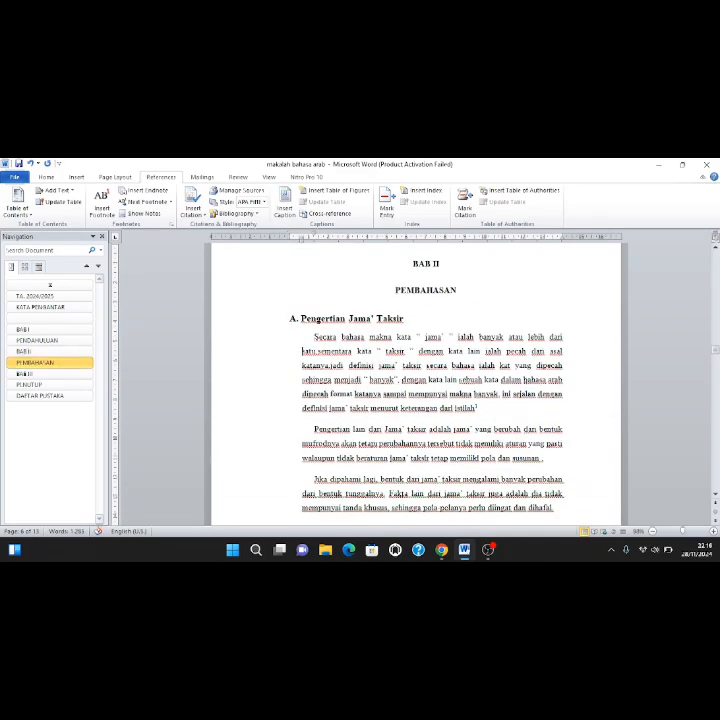
pyautogui.press('Down')
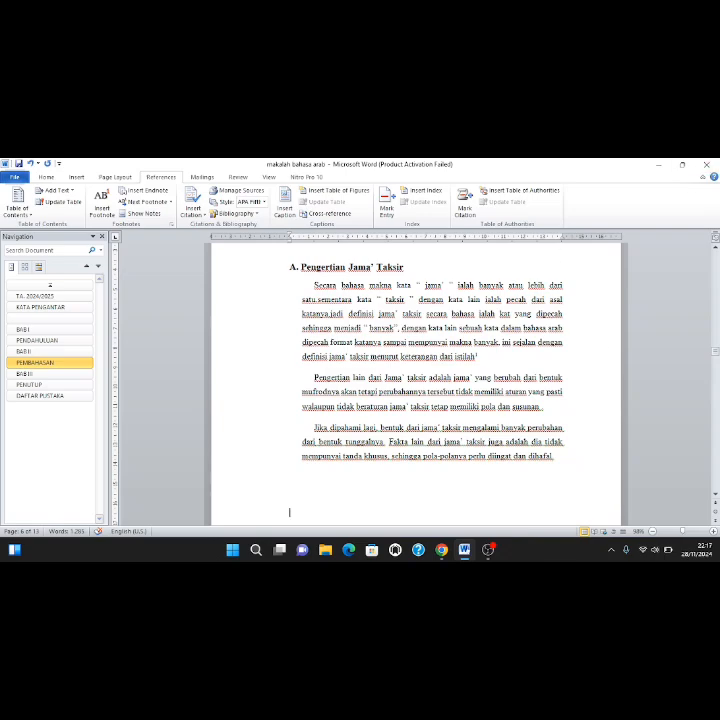
pyautogui.click(490, 546)
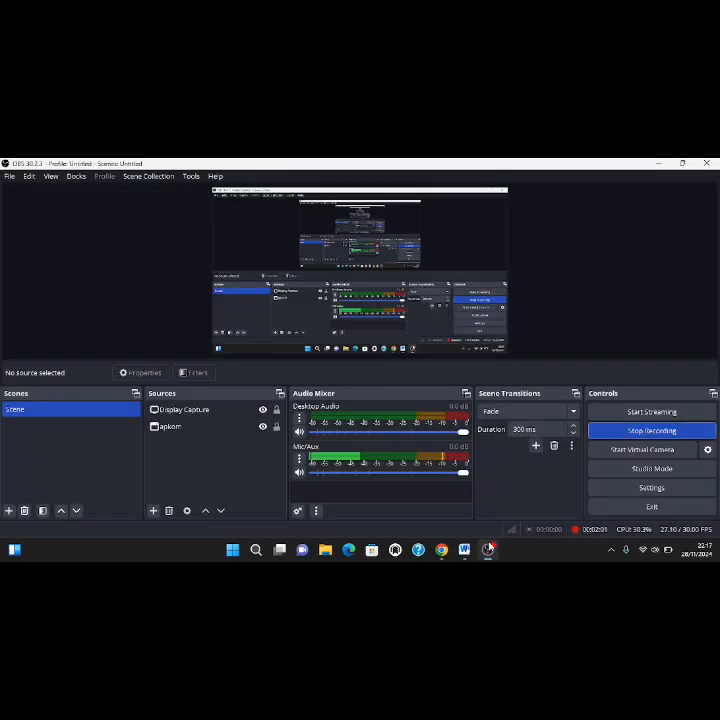